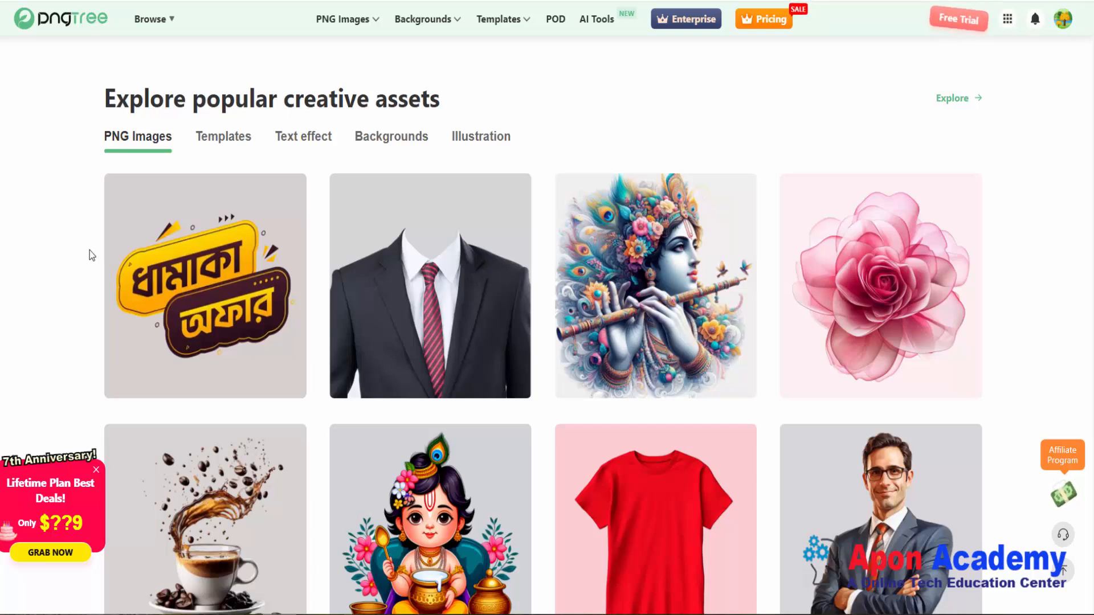
Step: Look through the popular PNG images in the creative assets section of the Pngtree home page
{"action": "scroll", "coordinate": [90, 251], "scroll_direction": "down", "scroll_amount": 2}
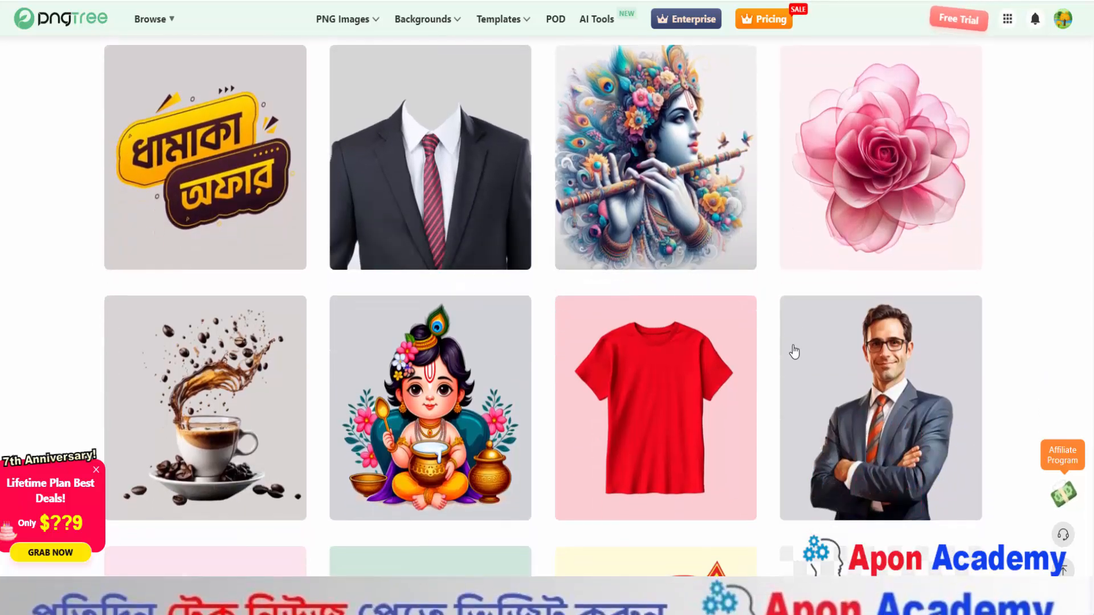
{"action": "scroll", "coordinate": [603, 379], "scroll_direction": "down", "scroll_amount": 1}
{"action": "scroll", "coordinate": [602, 379], "scroll_direction": "down", "scroll_amount": 2}
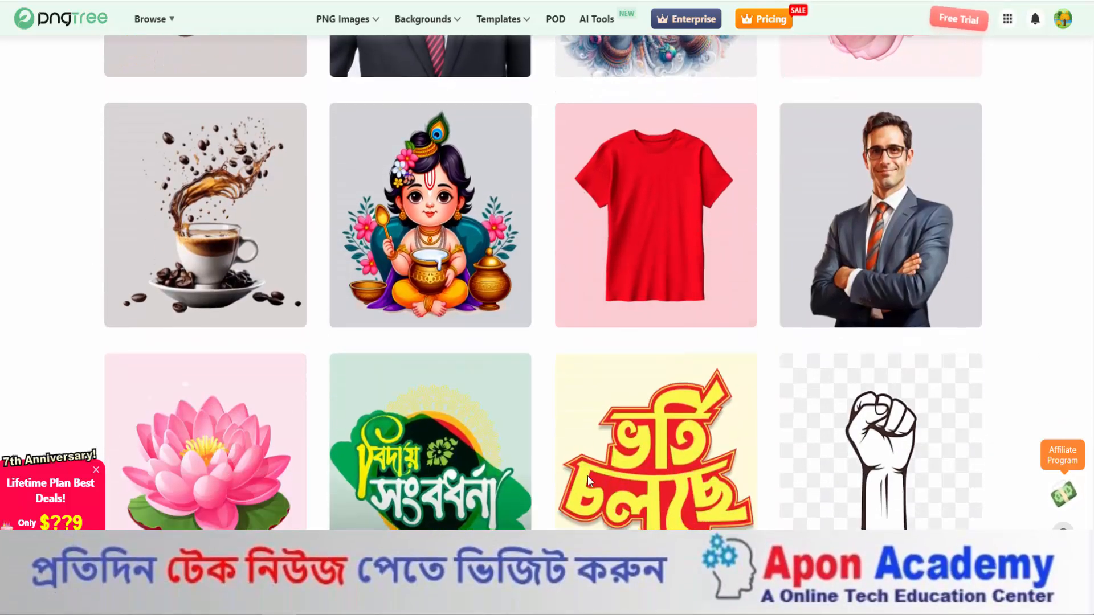
{"action": "scroll", "coordinate": [748, 449], "scroll_direction": "down", "scroll_amount": 3}
{"action": "scroll", "coordinate": [573, 393], "scroll_direction": "up", "scroll_amount": 4}
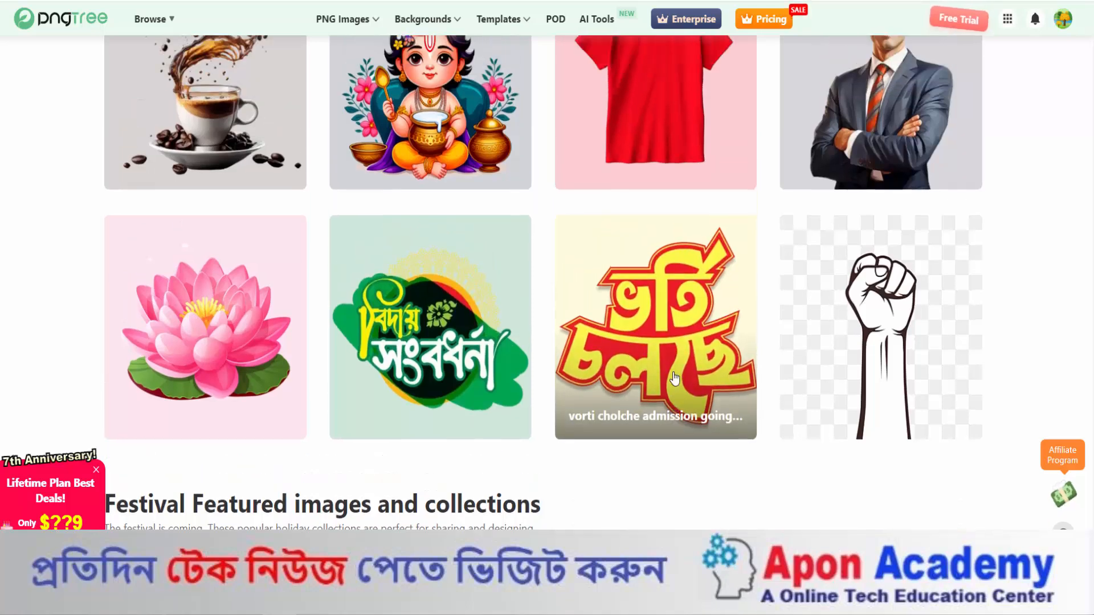
{"action": "scroll", "coordinate": [410, 399], "scroll_direction": "up", "scroll_amount": 3}
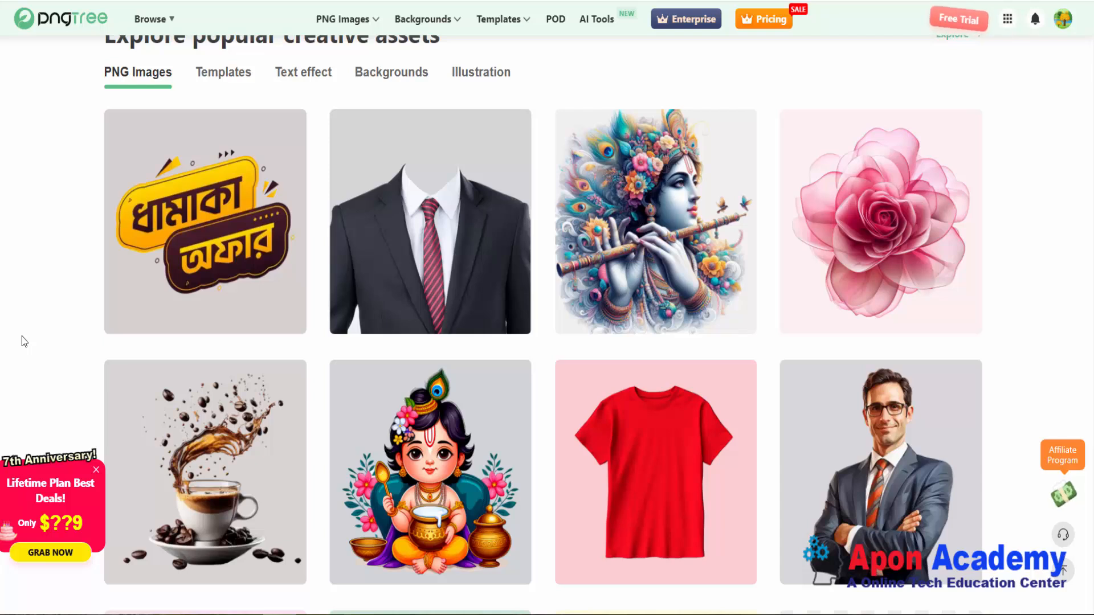
{"action": "scroll", "coordinate": [59, 301], "scroll_direction": "up", "scroll_amount": 2}
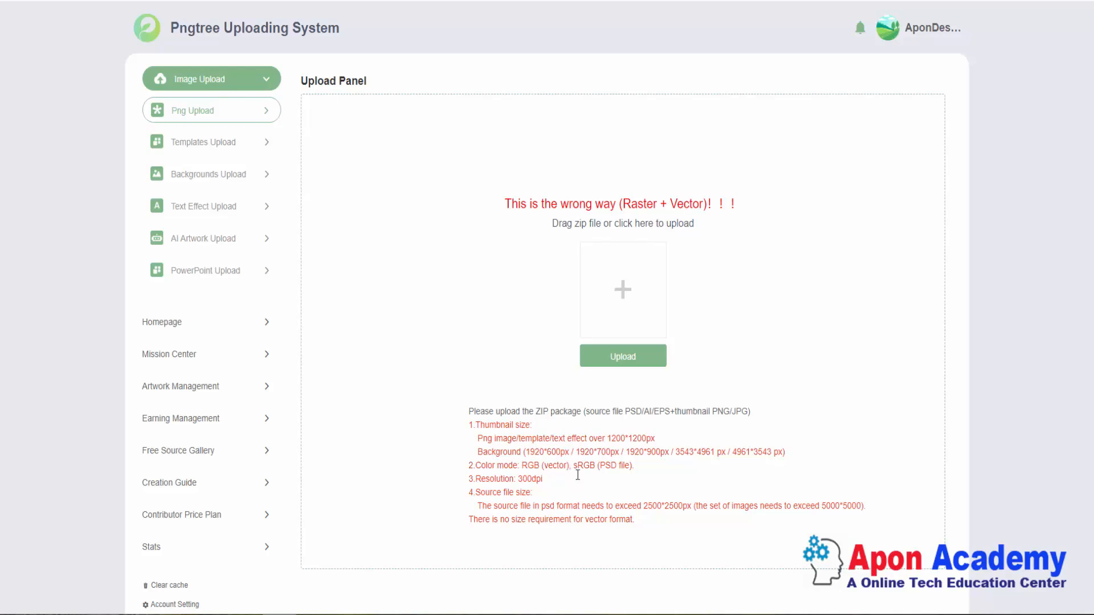
Step: Review the upload requirements for the ZIP package contents and the PNG thumbnail size
{"action": "left_click_drag", "start_coordinate": [537, 409], "coordinate": [758, 424]}
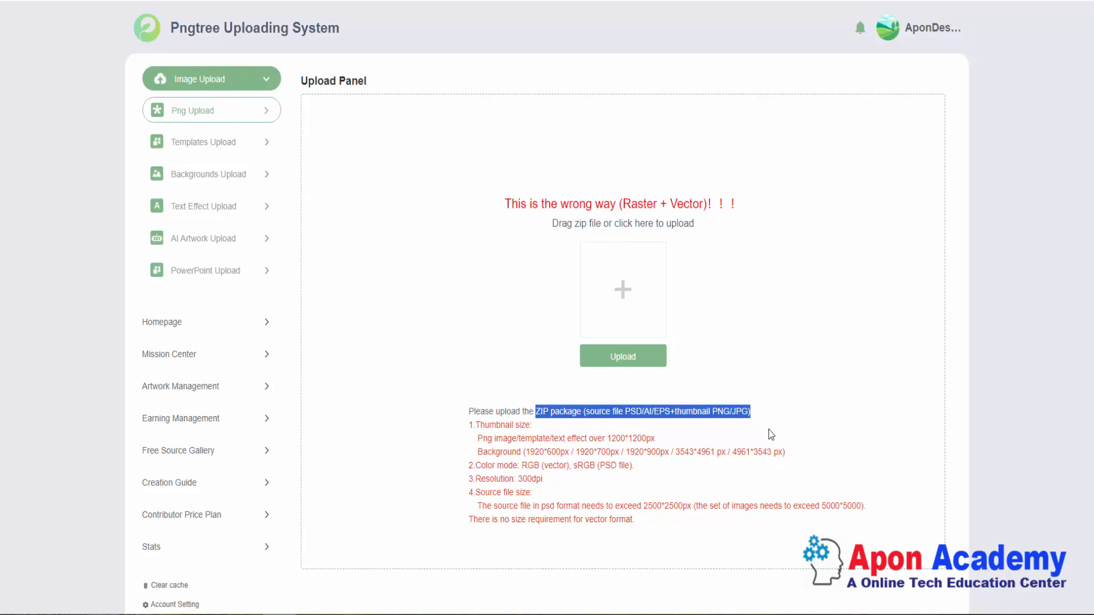
{"action": "left_click", "coordinate": [769, 430]}
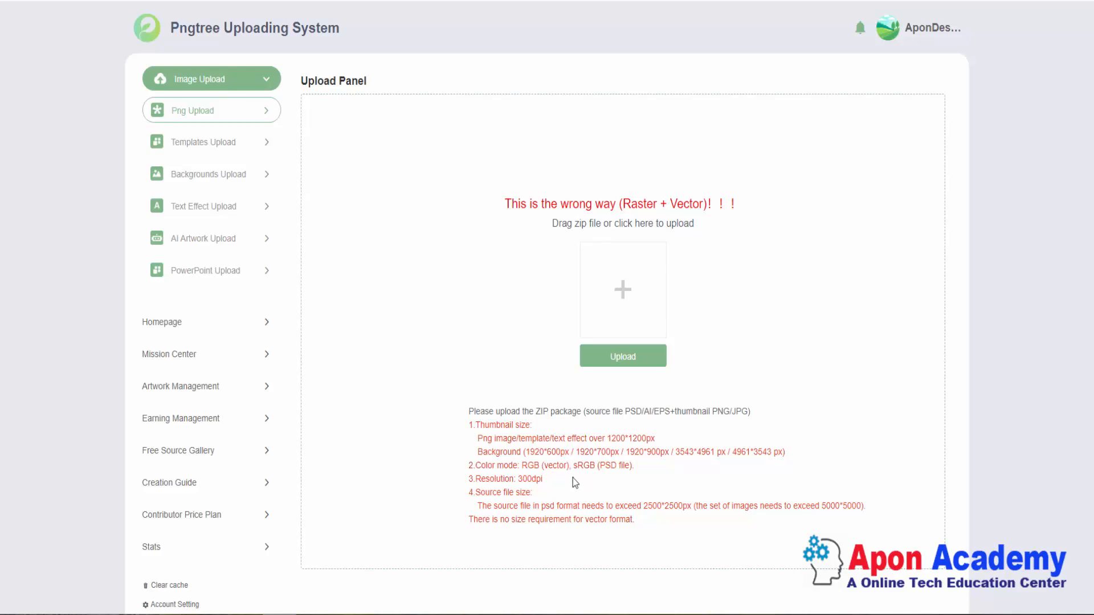
{"action": "left_click_drag", "start_coordinate": [608, 437], "coordinate": [659, 439]}
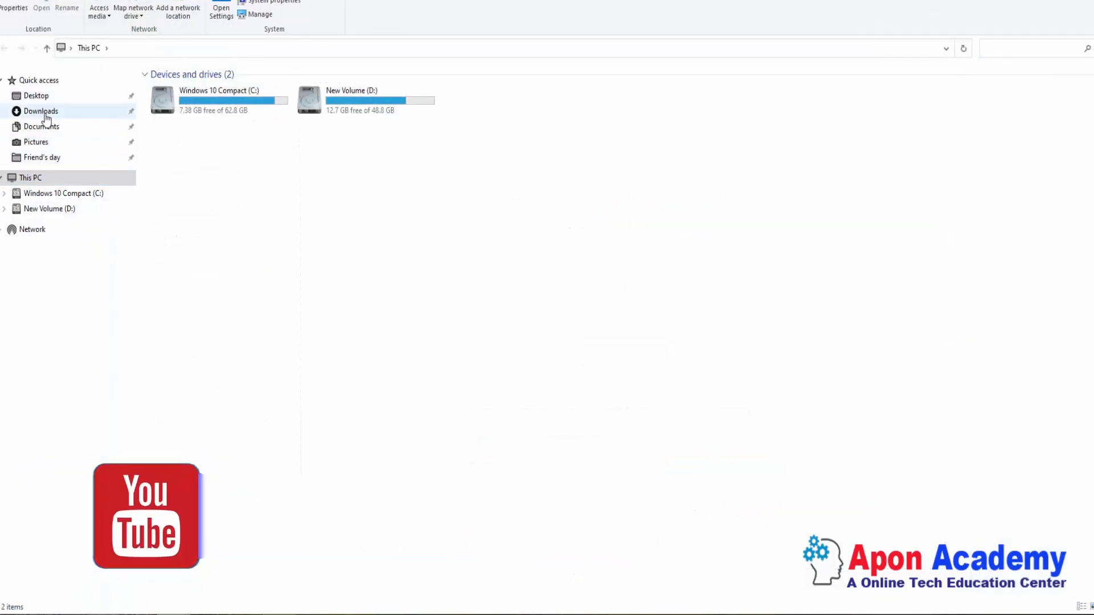
Step: In File Explorer, open the Png tree folder inside Miceo Stock in Downloads
{"action": "left_click", "coordinate": [45, 114]}
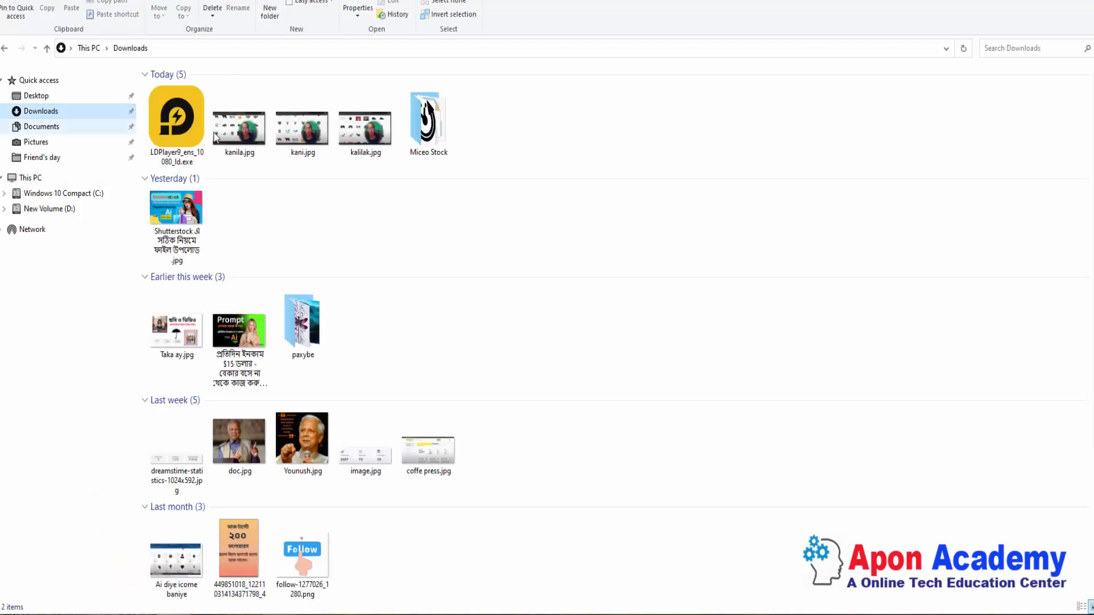
{"action": "double_click", "coordinate": [429, 131]}
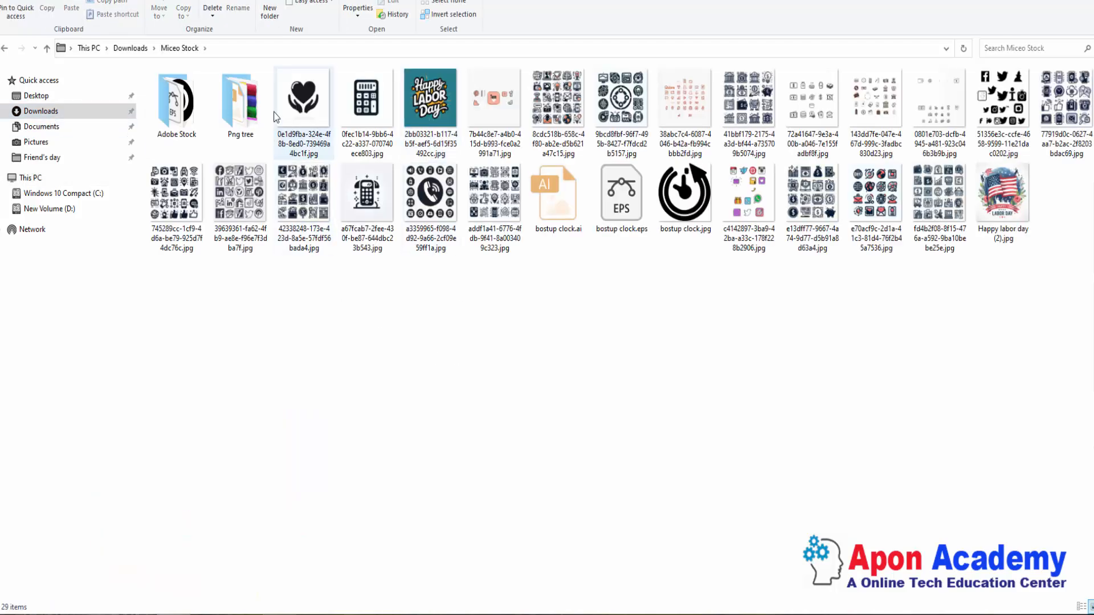
{"action": "left_click", "coordinate": [256, 102]}
{"action": "double_click", "coordinate": [256, 102]}
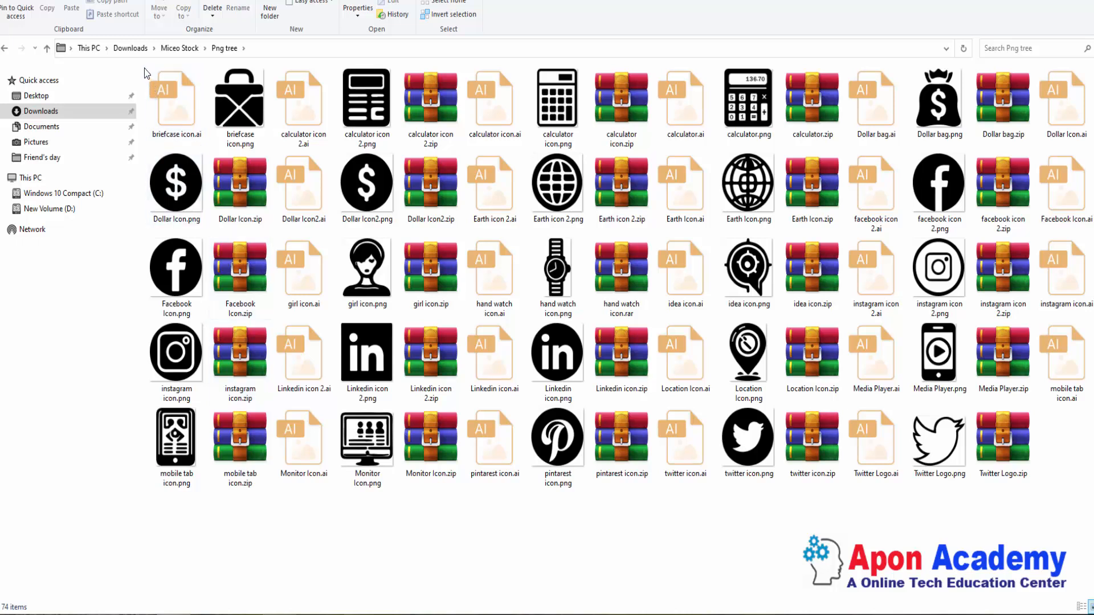
Step: Pack briefcase icon.ai and briefcase icon.png together into a ZIP archive named briefcase icon
{"action": "left_click_drag", "start_coordinate": [153, 73], "coordinate": [248, 117]}
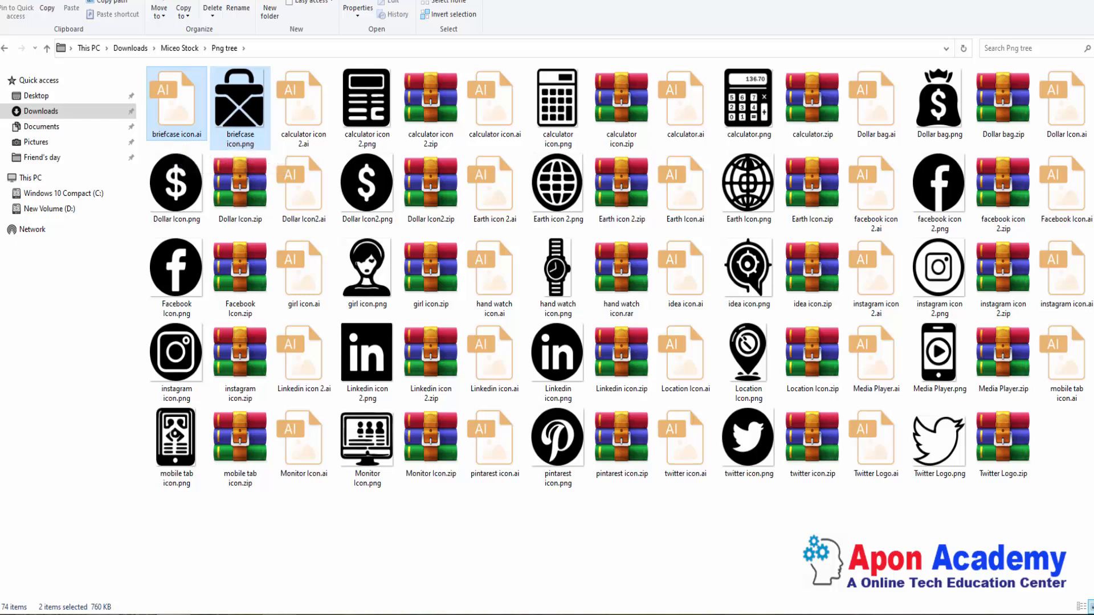
{"action": "right_click", "coordinate": [192, 112]}
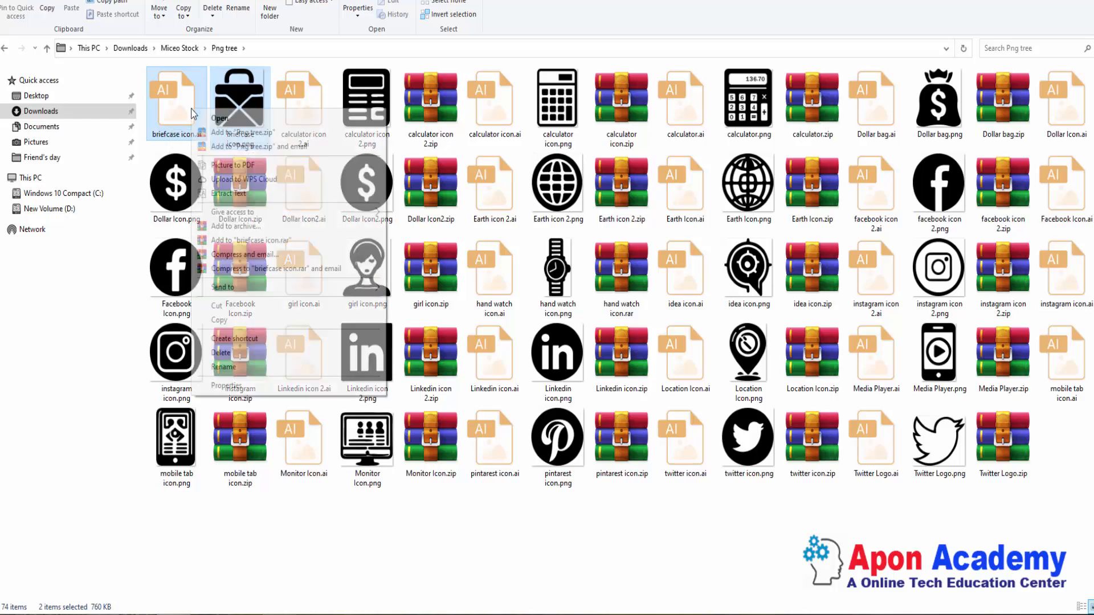
{"action": "left_click", "coordinate": [249, 227]}
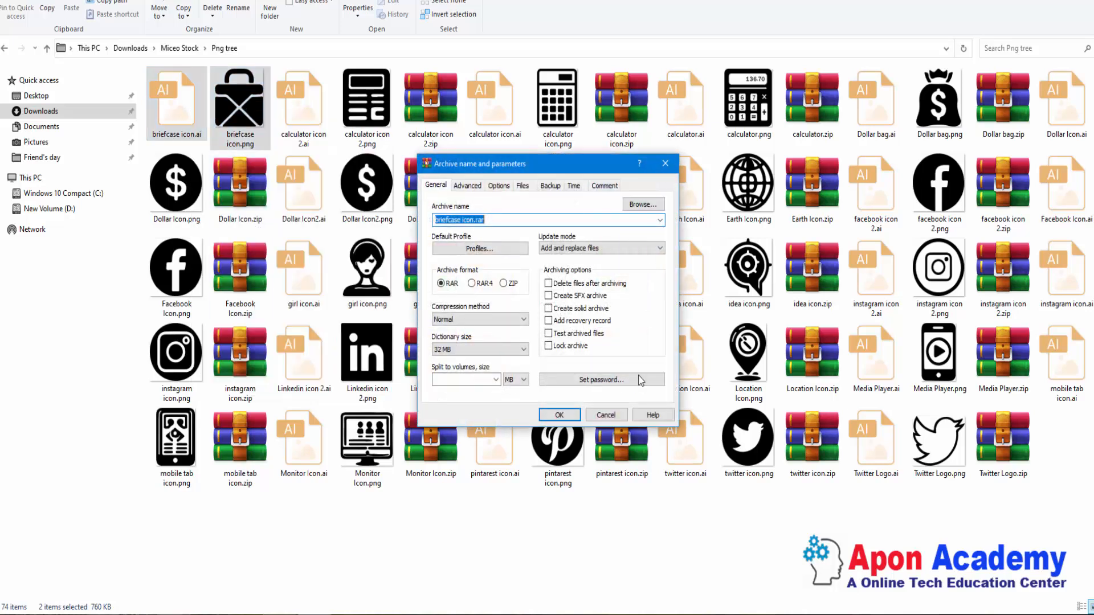
{"action": "left_click", "coordinate": [503, 283]}
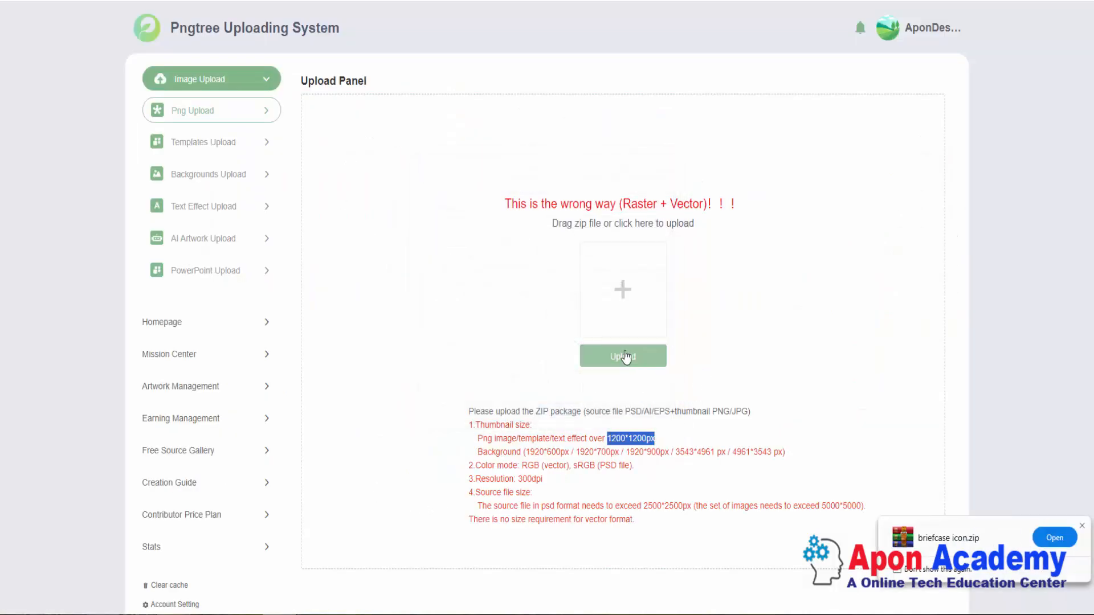
Step: In the Pngtree upload page, add Twitter Logo.zip from the Downloads folder Miceo Stock > Png tree to the upload list
{"action": "left_click", "coordinate": [621, 360]}
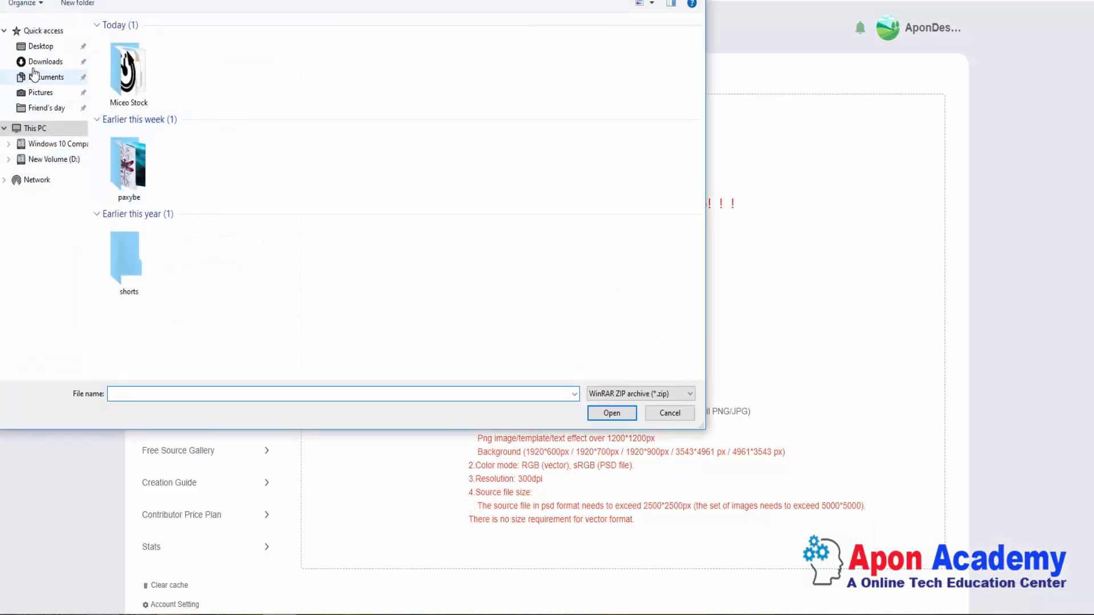
{"action": "left_click", "coordinate": [49, 63]}
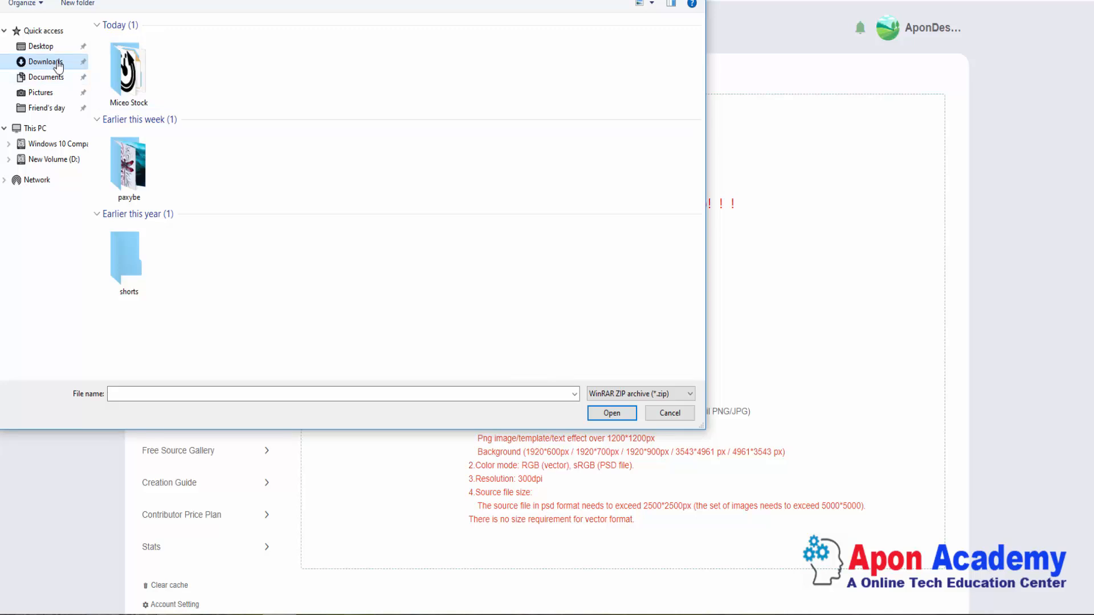
{"action": "left_click", "coordinate": [128, 71]}
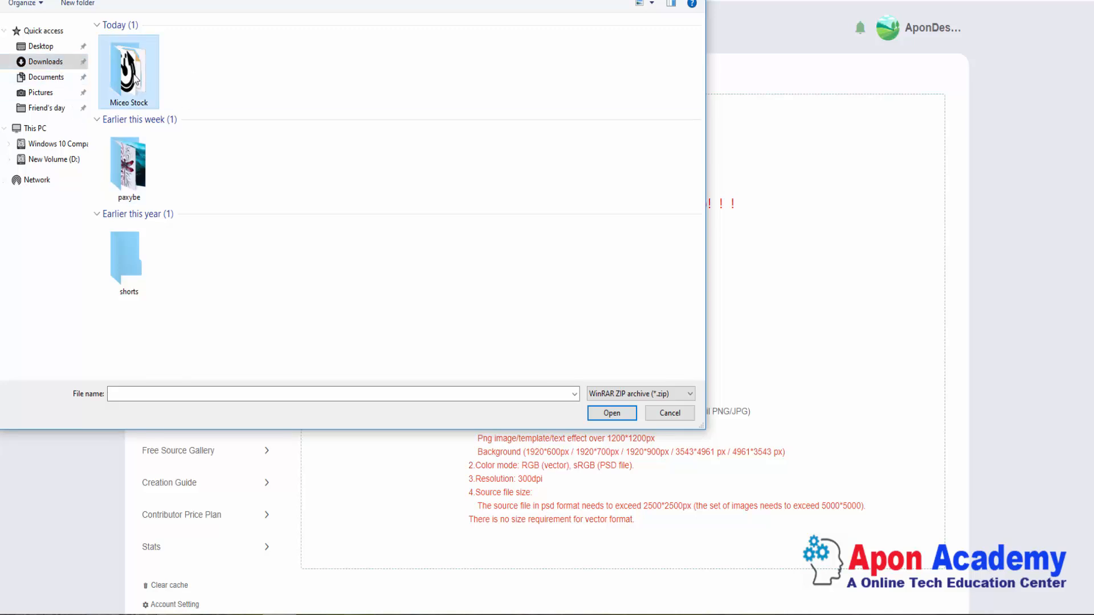
{"action": "double_click", "coordinate": [136, 79]}
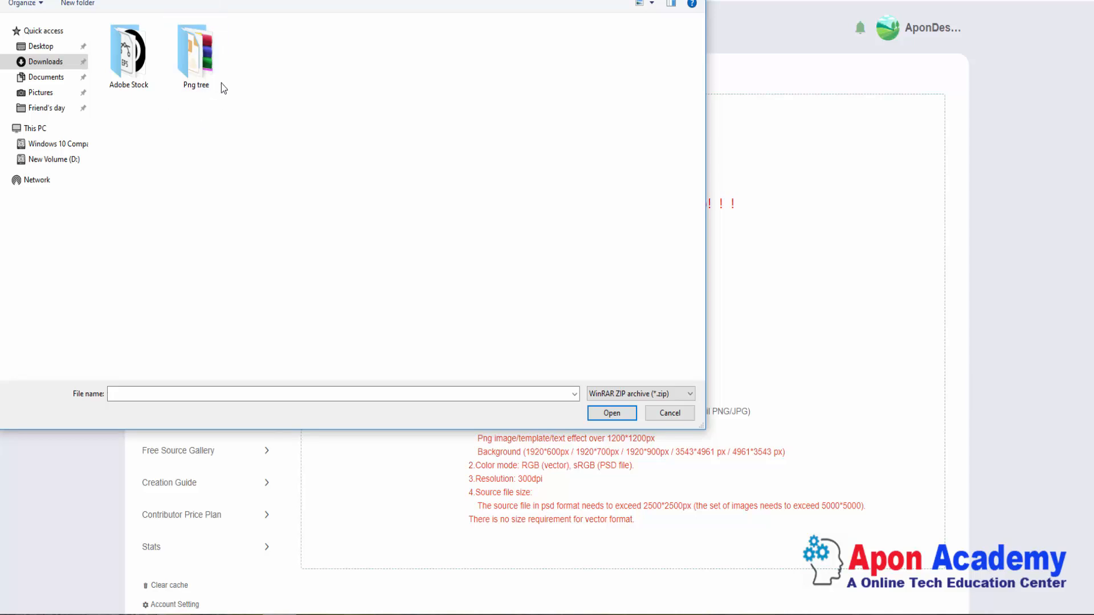
{"action": "double_click", "coordinate": [196, 57]}
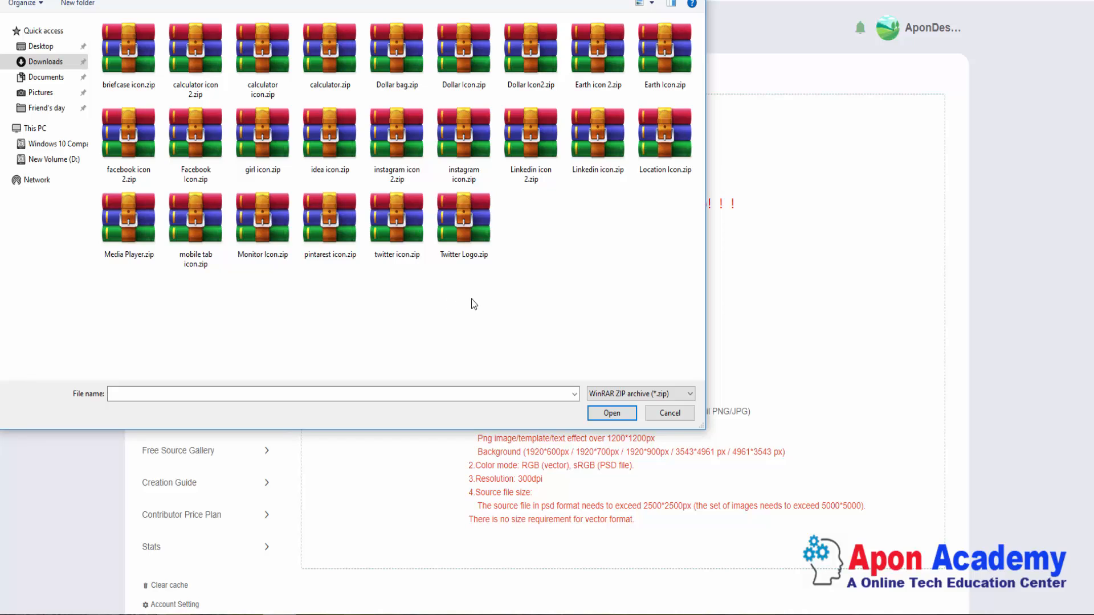
{"action": "left_click", "coordinate": [464, 222]}
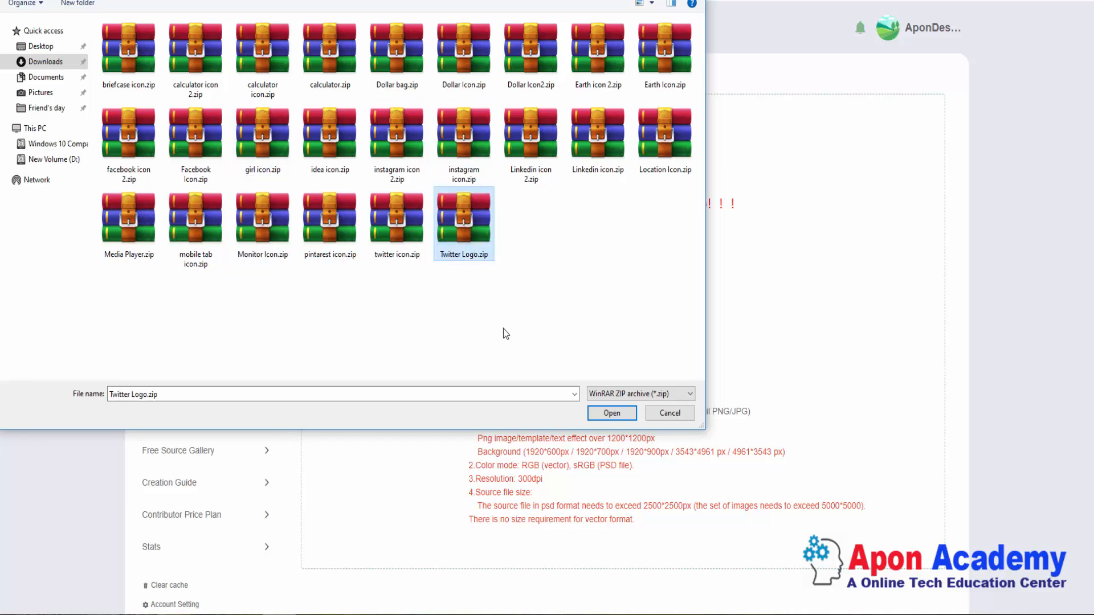
{"action": "left_click", "coordinate": [612, 413]}
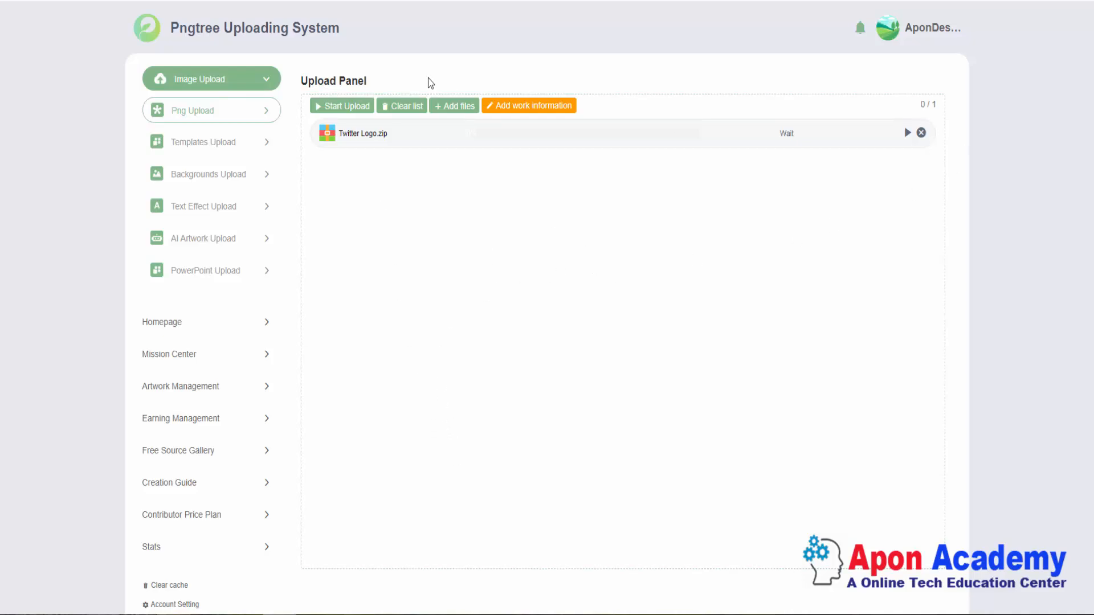
Step: Upload Twitter Logo.zip and open the work details of the uploaded bird artwork
{"action": "left_click", "coordinate": [908, 134]}
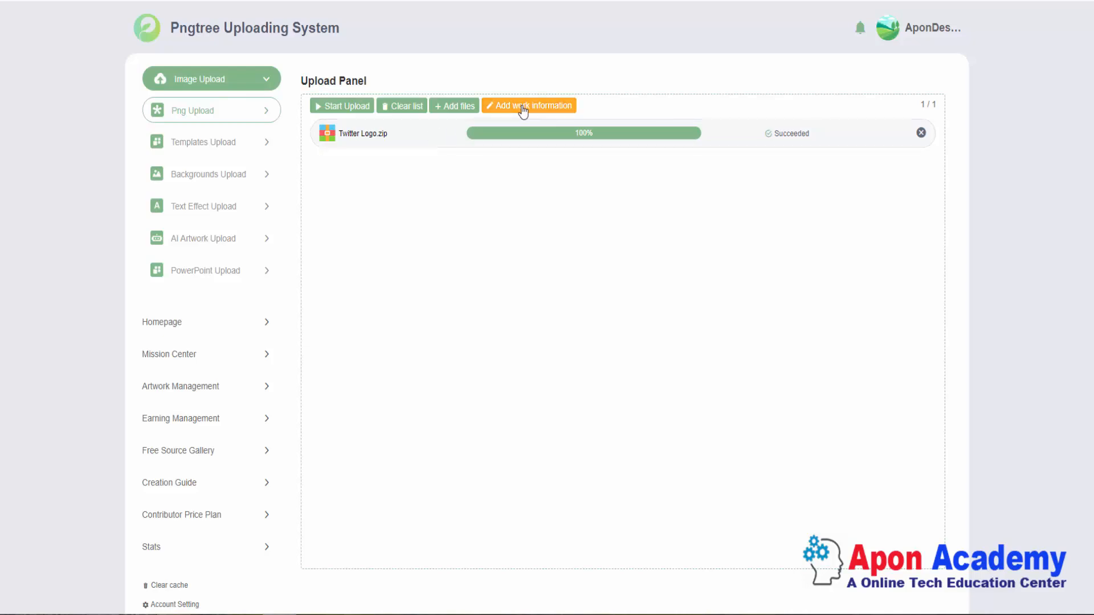
{"action": "left_click", "coordinate": [521, 107]}
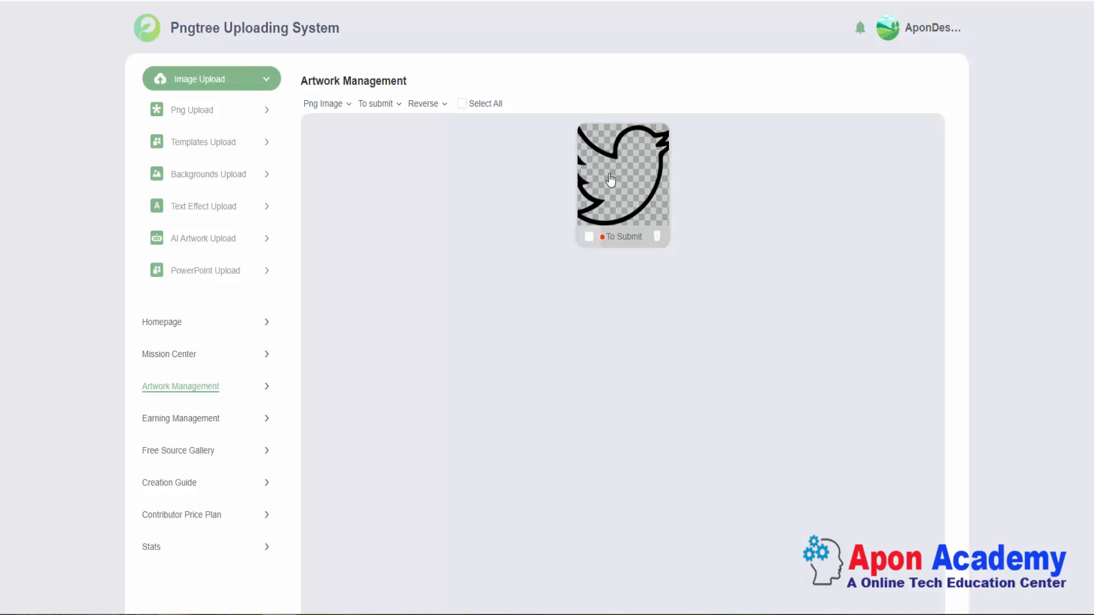
{"action": "left_click", "coordinate": [624, 183]}
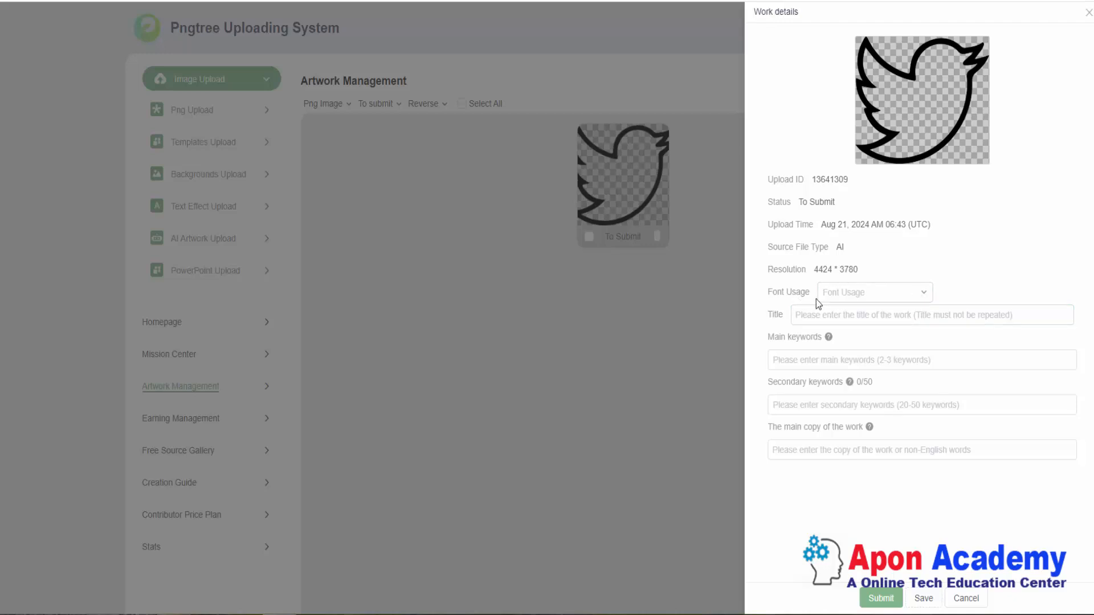
Step: Set the artwork's font usage to Unused font and its title to "Twitter Icon"
{"action": "left_click", "coordinate": [885, 301]}
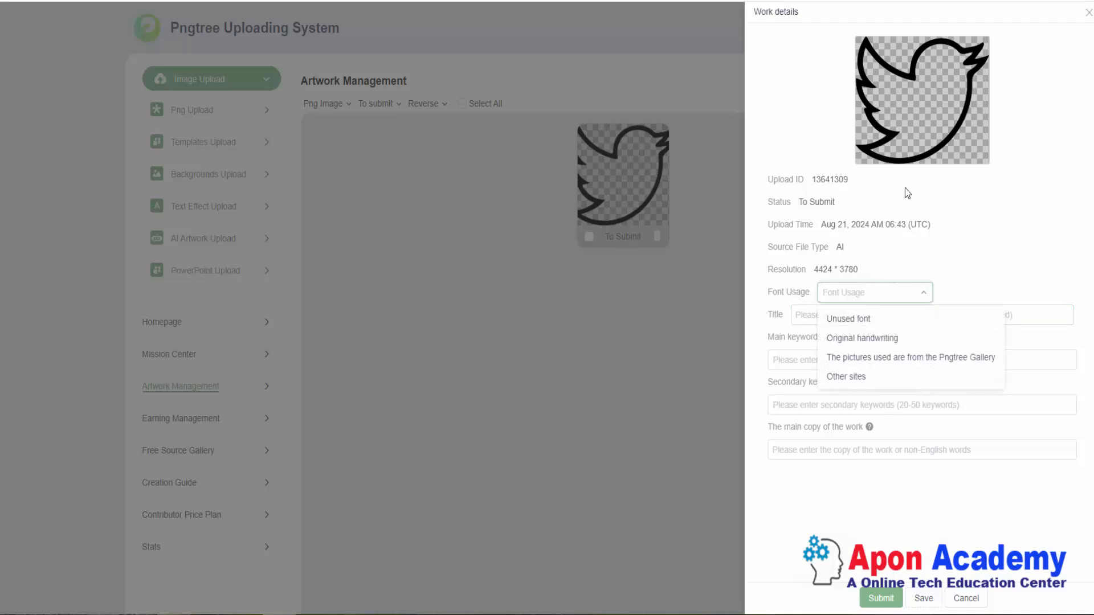
{"action": "left_click", "coordinate": [858, 322]}
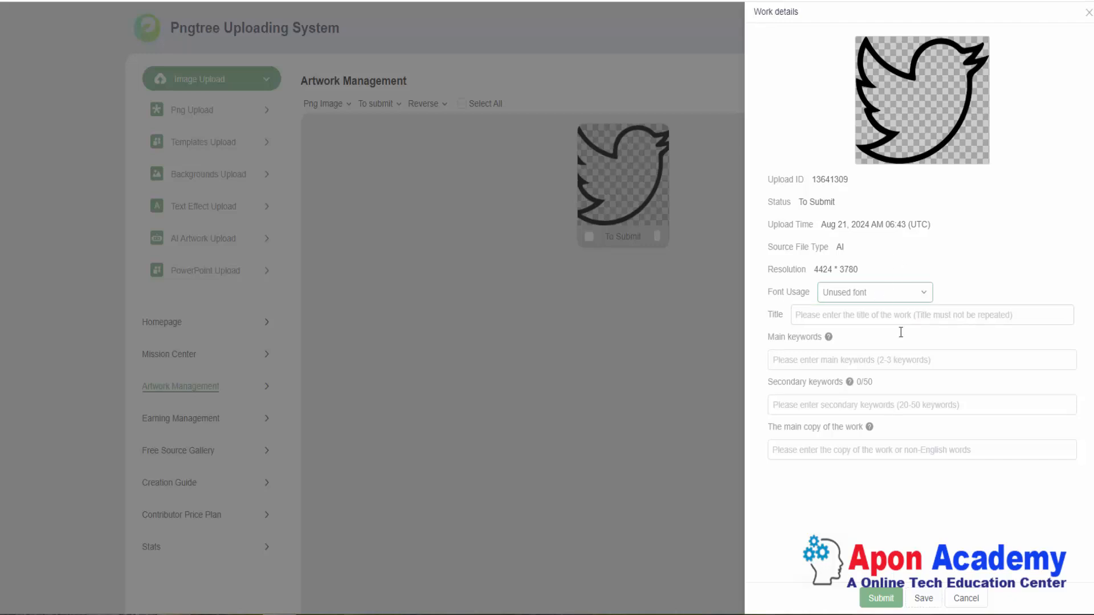
{"action": "left_click", "coordinate": [825, 316]}
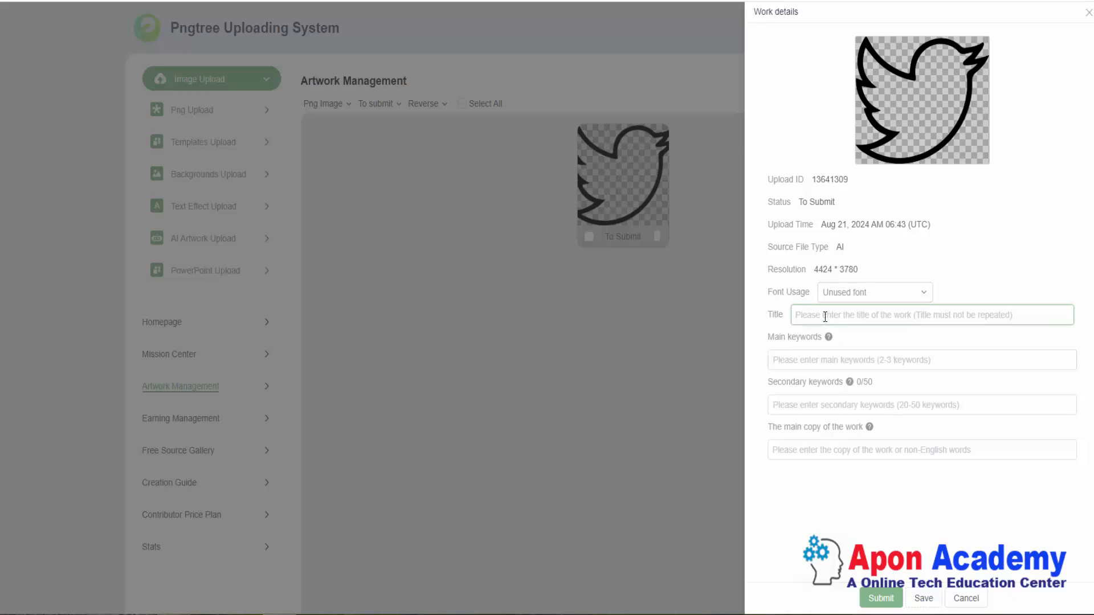
{"action": "type", "text": "Twitter Icon"}
{"action": "left_click", "coordinate": [870, 453]}
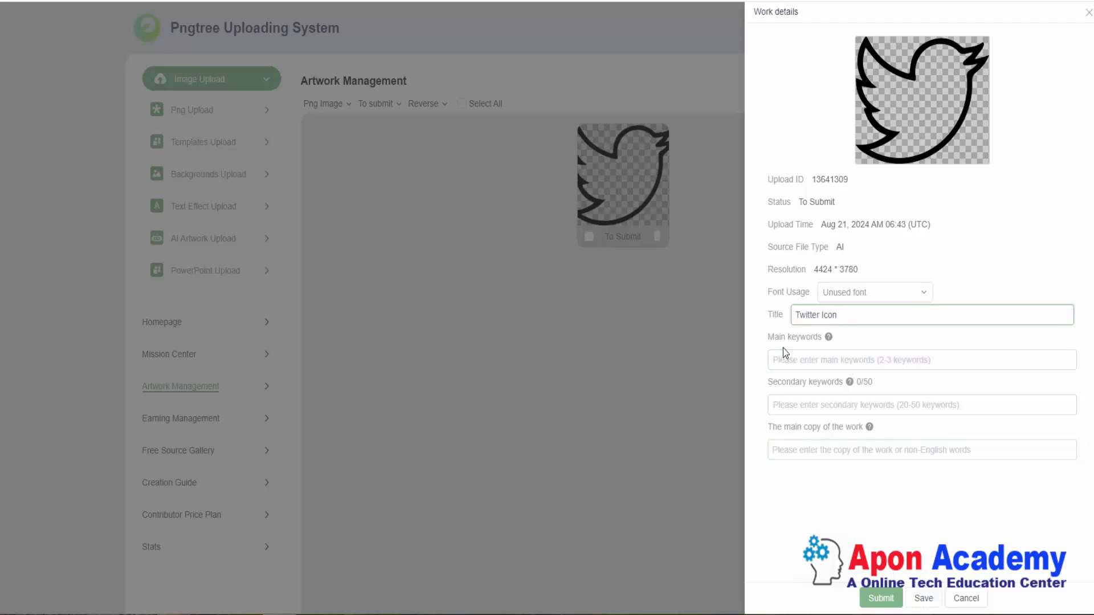
Step: Add the main keywords "icon", "twitter logo" and "twtitter" to the artwork
{"action": "left_click", "coordinate": [829, 364]}
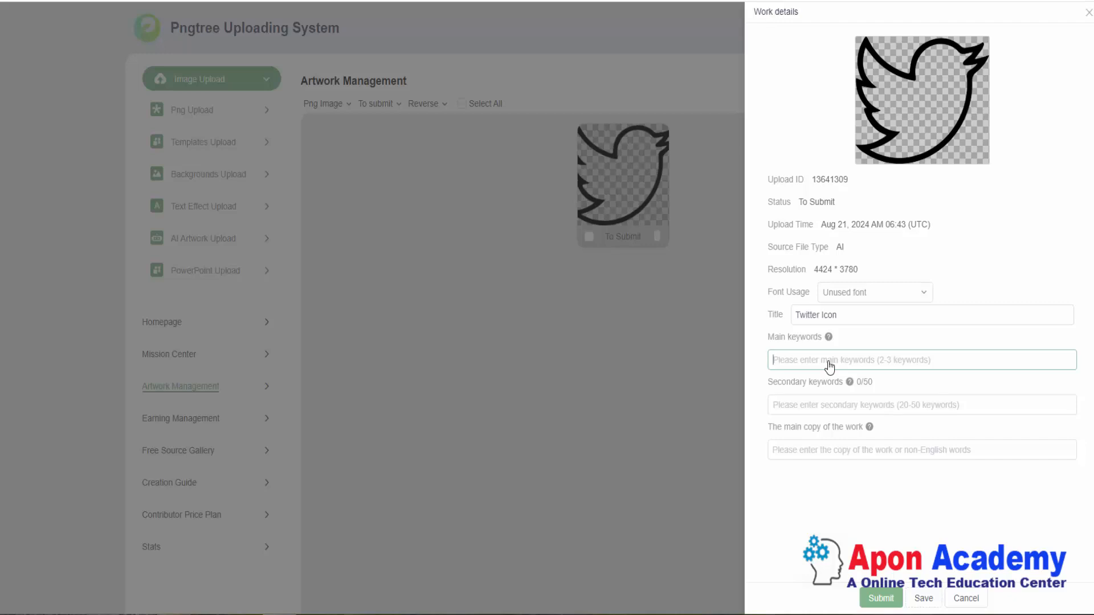
{"action": "type", "text": "icon"}
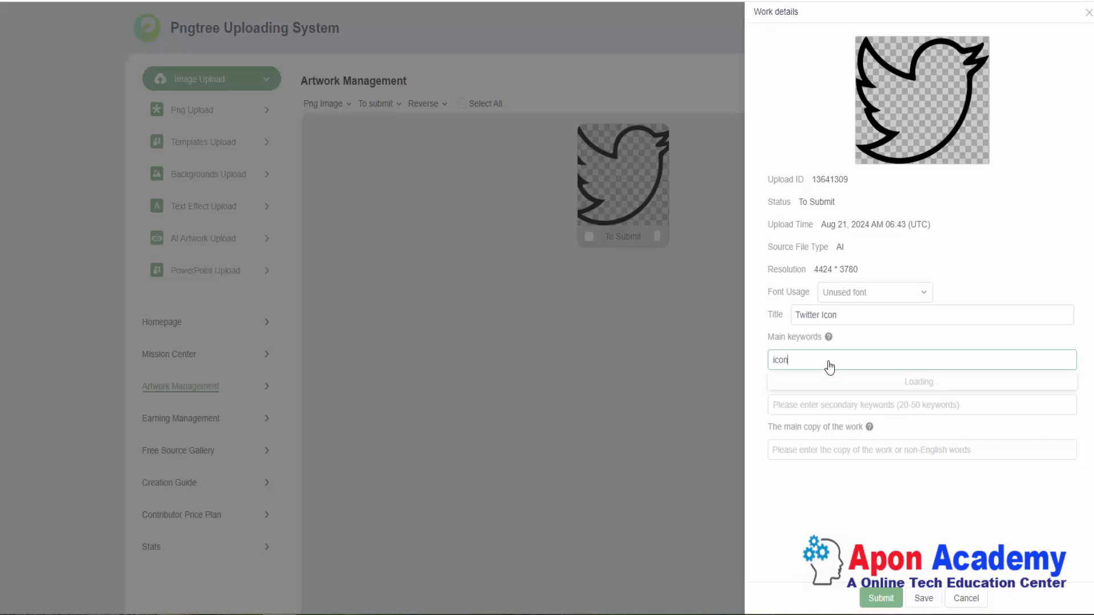
{"action": "key", "text": "Return"}
{"action": "type", "text": "twitter"}
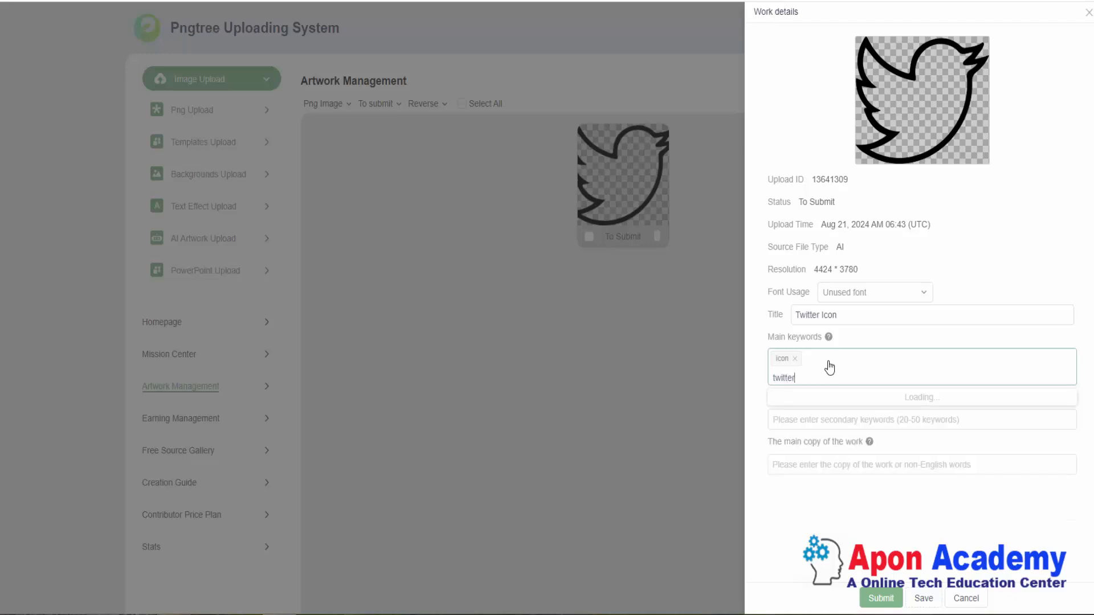
{"action": "type", "text": " logo"}
{"action": "key", "text": "Return"}
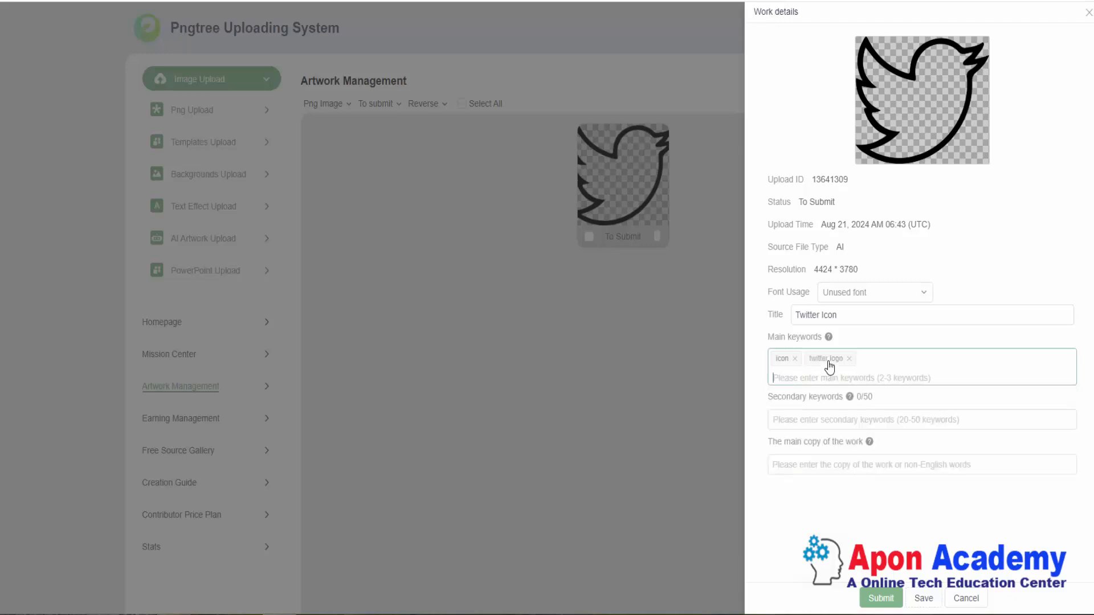
{"action": "type", "text": "twtitter"}
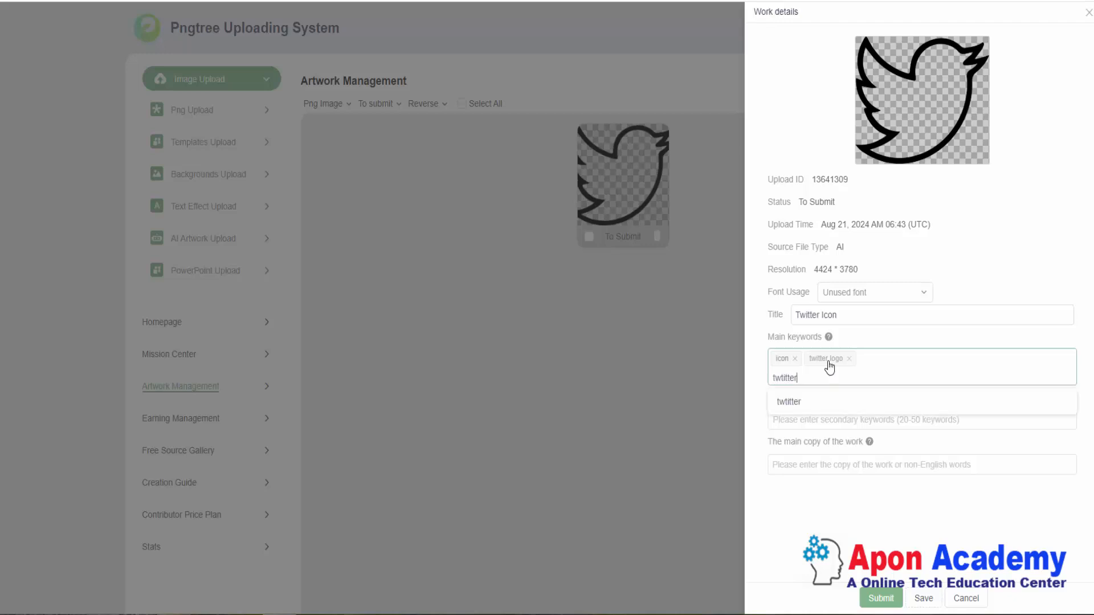
{"action": "key", "text": "Return"}
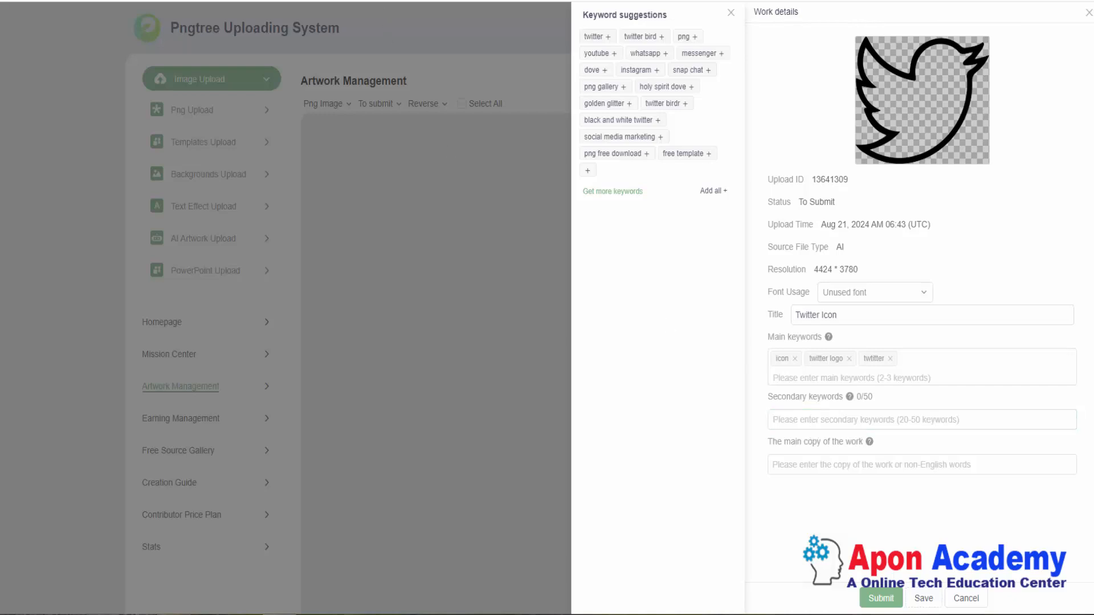
Step: Open IMS Keyworder in a new browser tab and search for "twitter icon"
{"action": "key", "text": "ctrl+t"}
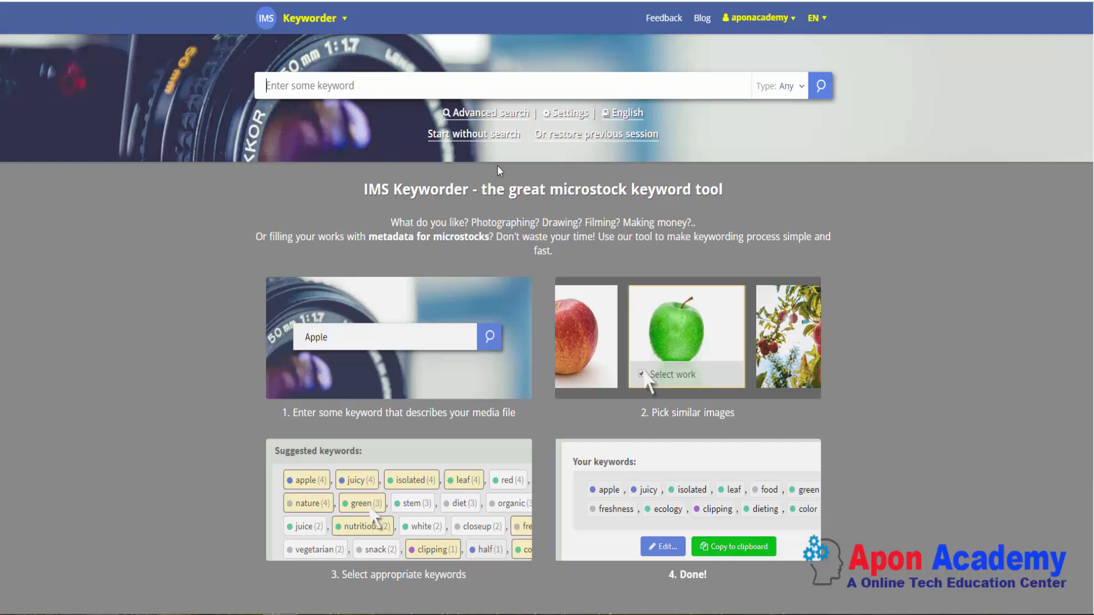
{"action": "type", "text": "twitter icon"}
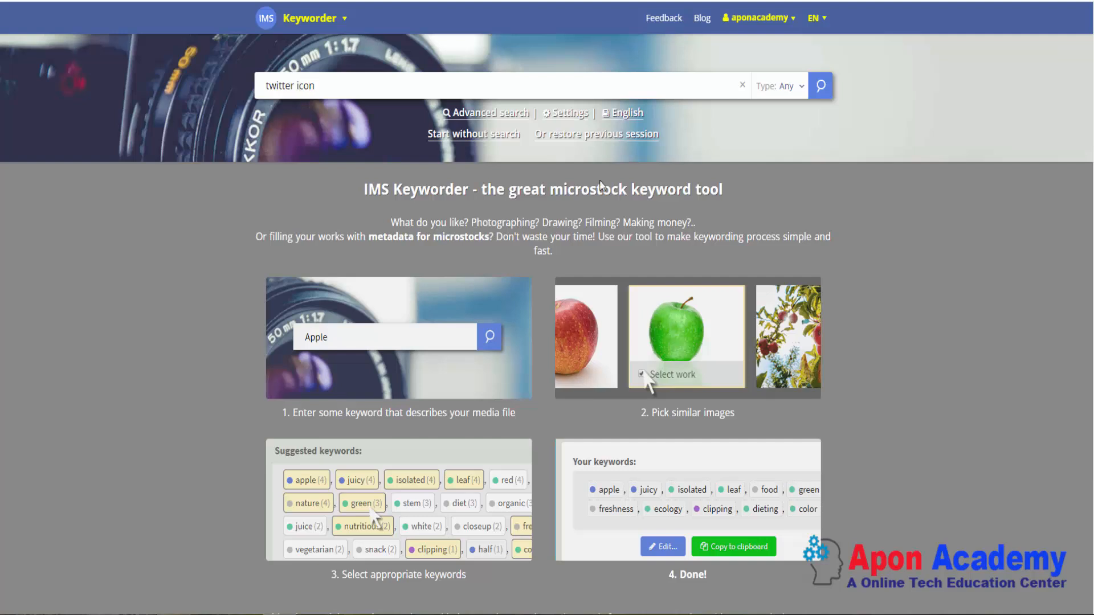
{"action": "left_click", "coordinate": [819, 86]}
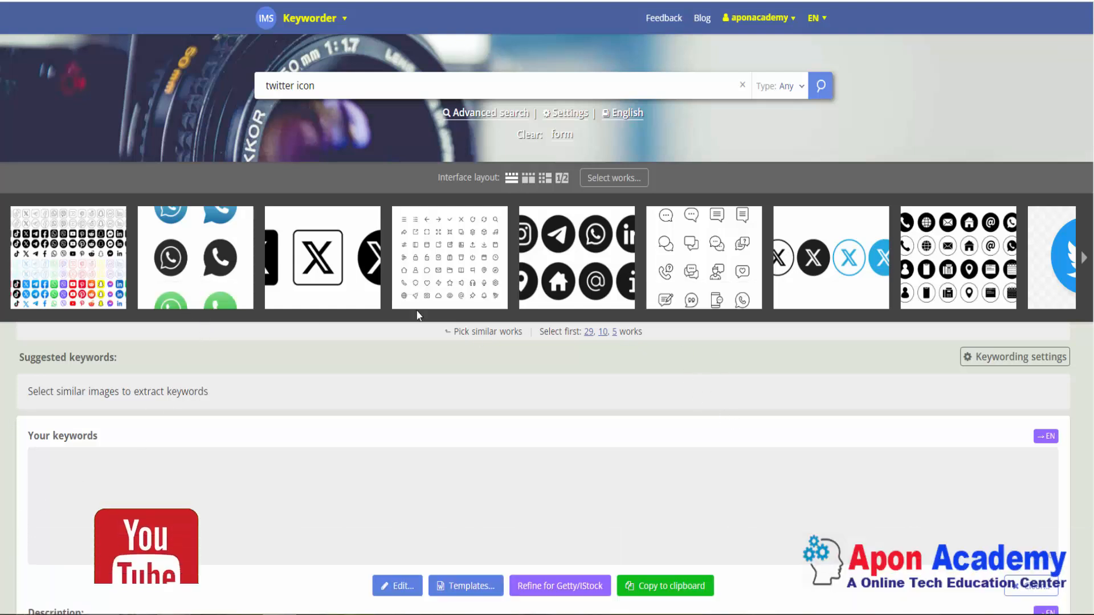
Step: Select the framed black X logo, the row of round X logos and the blue Twitter bird circle as similar works
{"action": "left_click", "coordinate": [342, 299]}
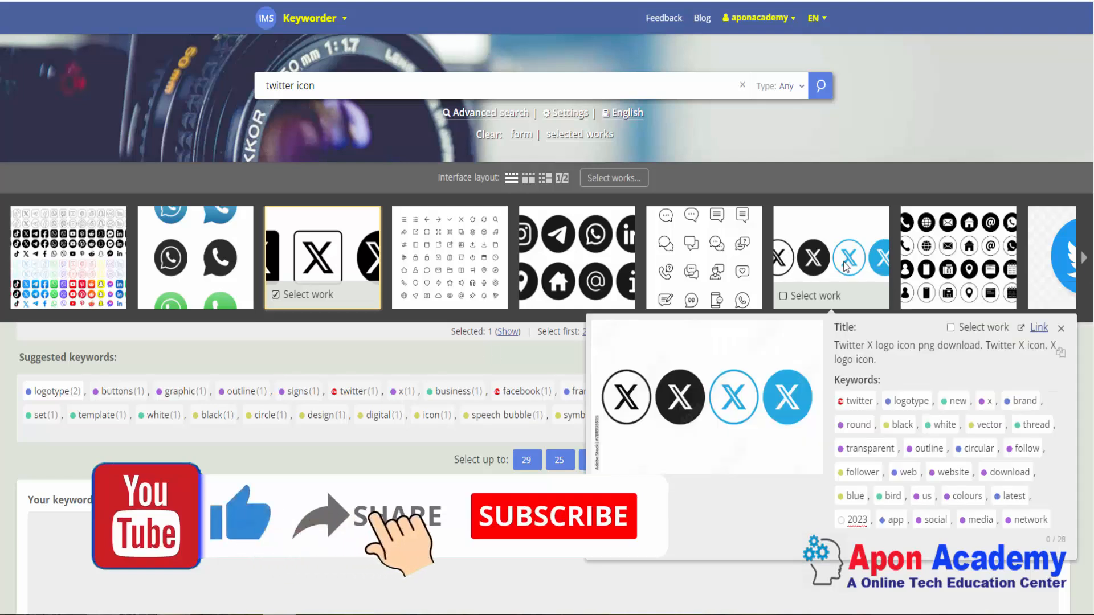
{"action": "left_click", "coordinate": [845, 266]}
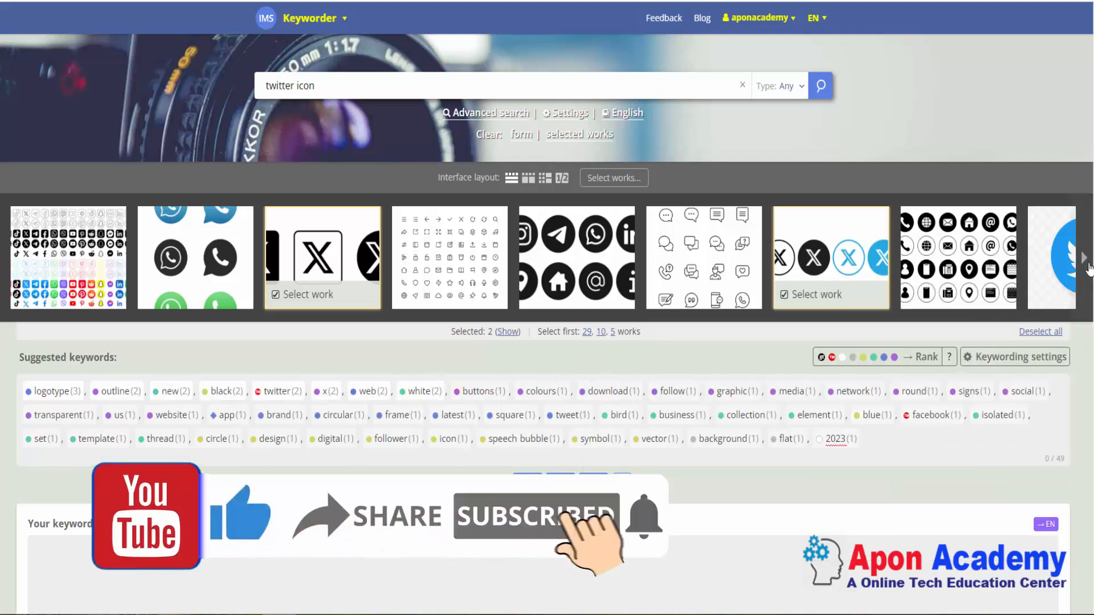
{"action": "left_click", "coordinate": [1088, 268]}
{"action": "left_click", "coordinate": [694, 276]}
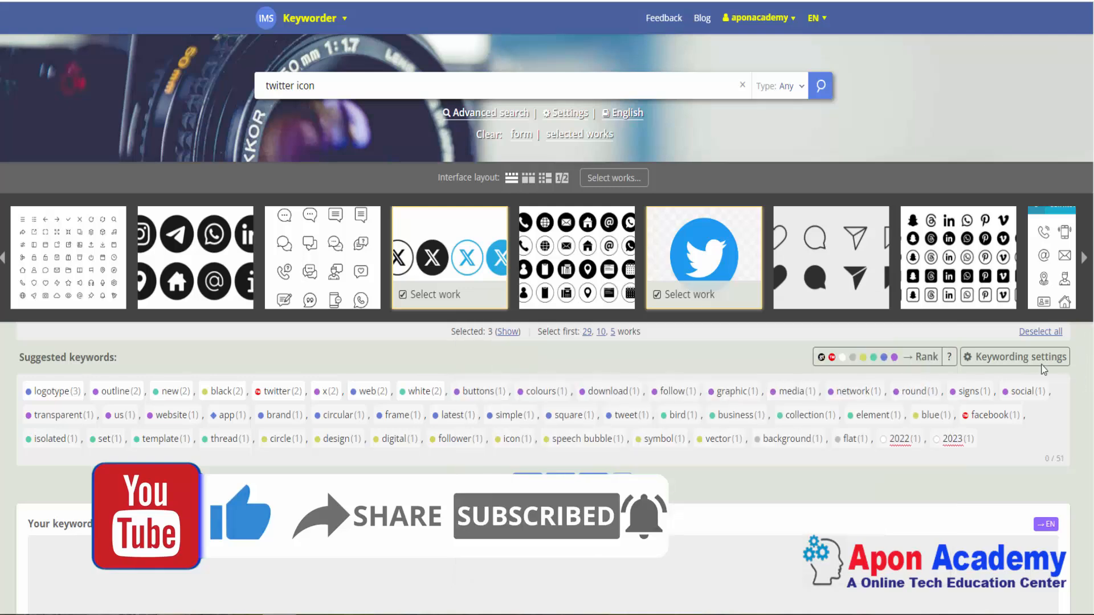
Step: Further along the results, also select the "Social media app icon set" work and the black-and-blue Twitter X logo icons work
{"action": "left_click", "coordinate": [1084, 261]}
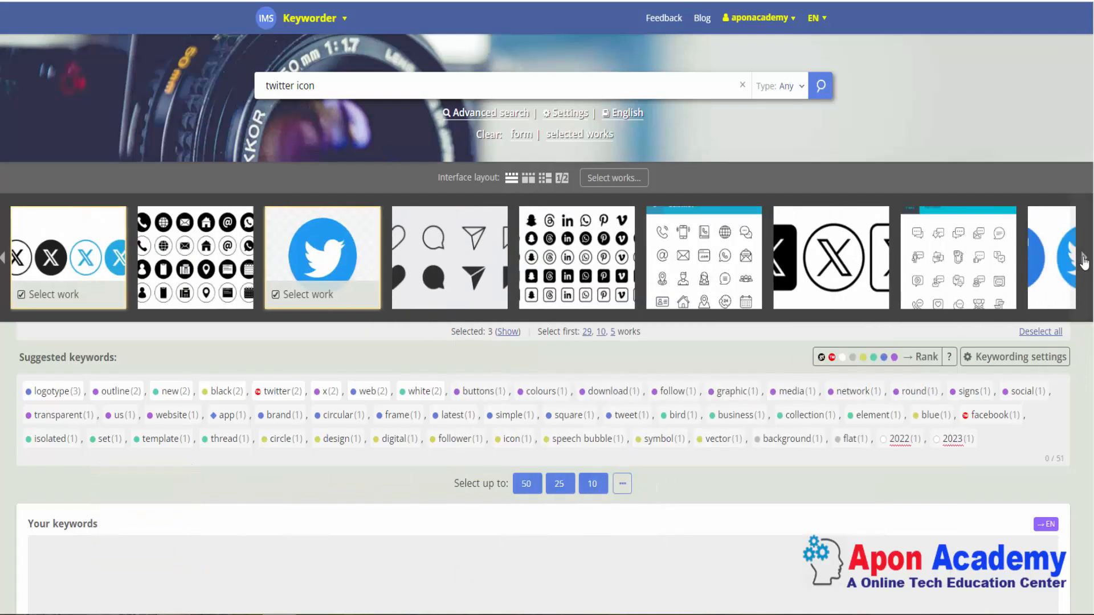
{"action": "left_click", "coordinate": [1085, 261]}
{"action": "left_click", "coordinate": [706, 268]}
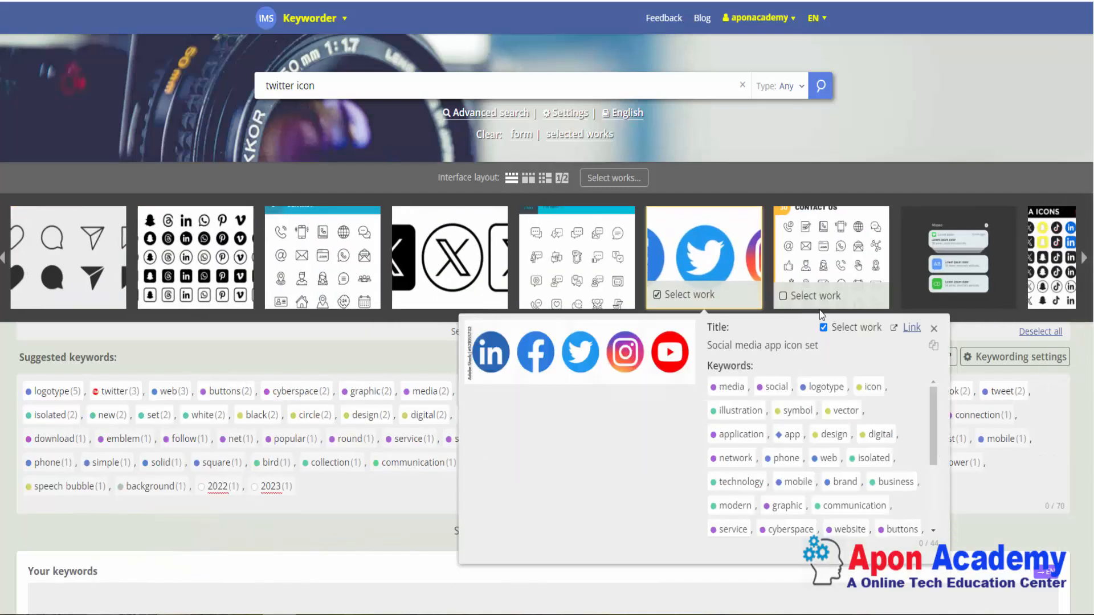
{"action": "left_click", "coordinate": [1084, 261]}
{"action": "left_click", "coordinate": [1085, 261]}
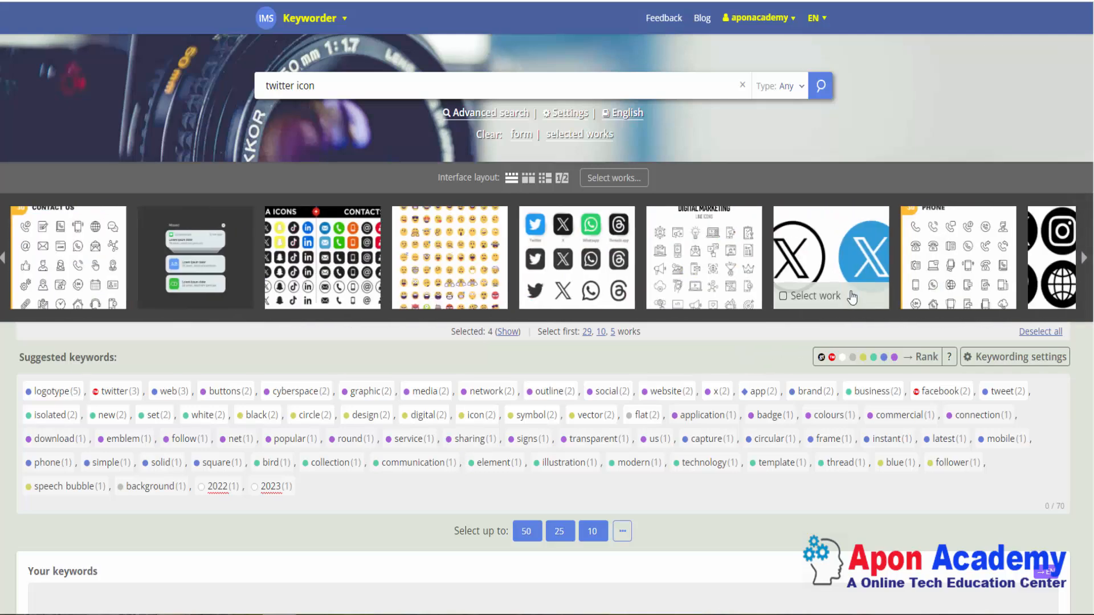
{"action": "left_click", "coordinate": [877, 274]}
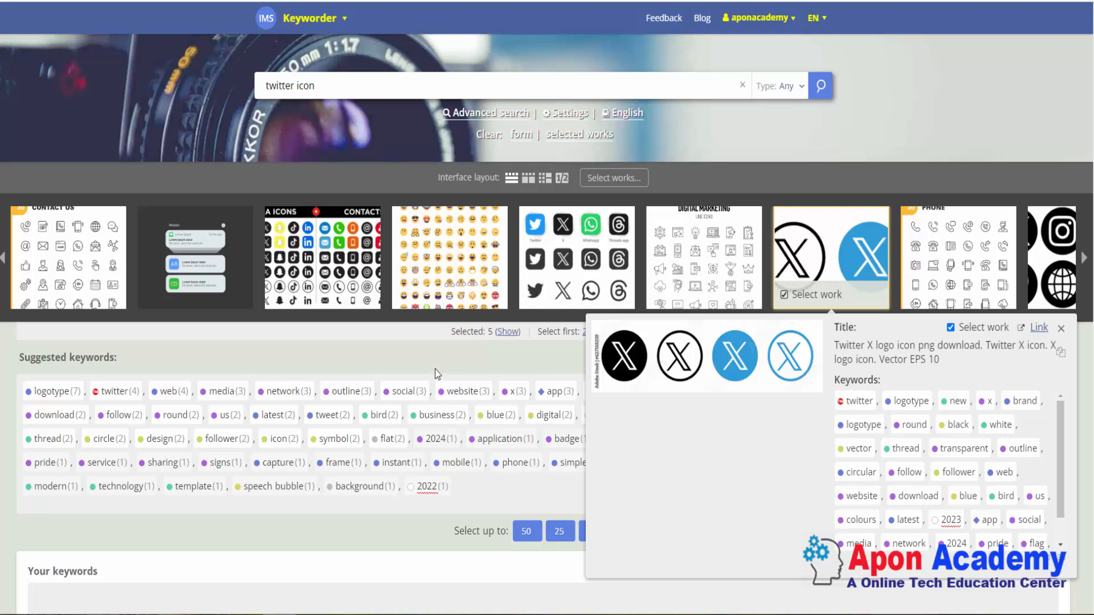
{"action": "left_click", "coordinate": [412, 357]}
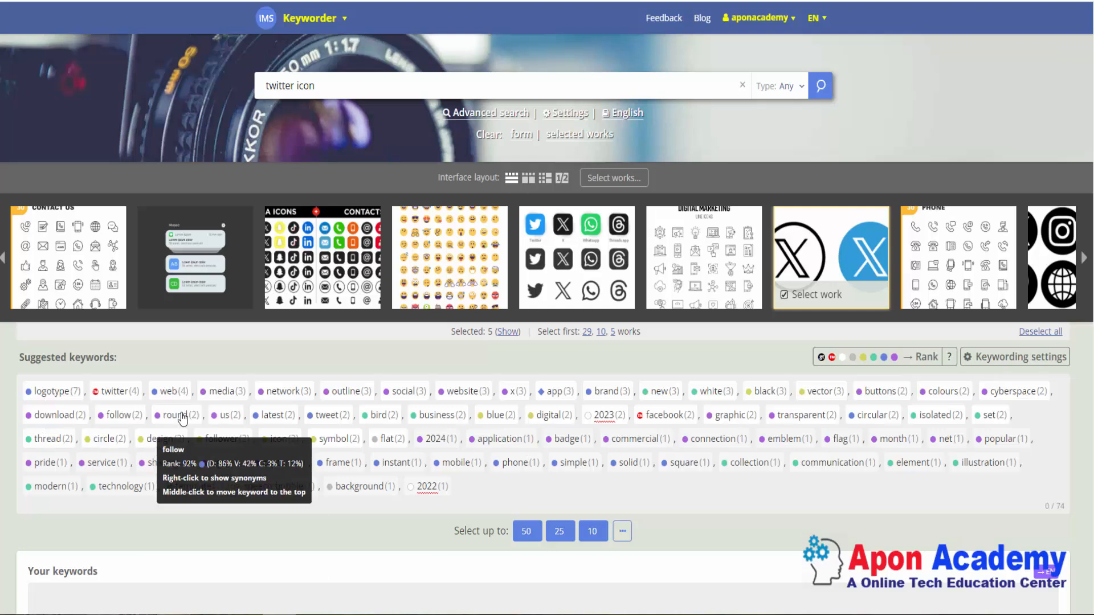
Step: Choose the suggested keywords web, media, network, outline, social, website and x
{"action": "left_click", "coordinate": [168, 393]}
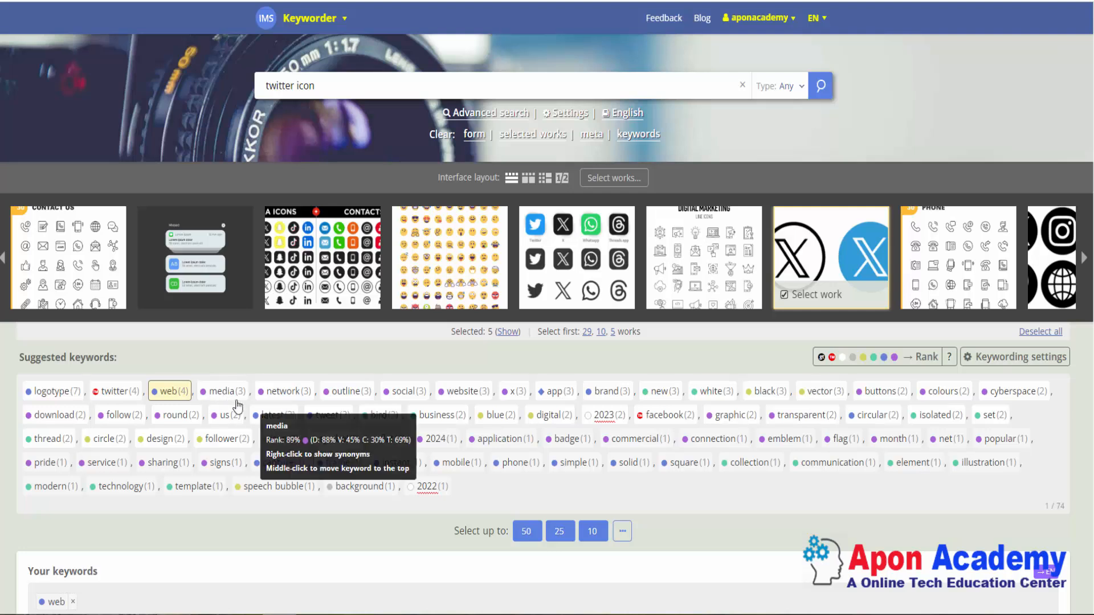
{"action": "left_click", "coordinate": [216, 393]}
{"action": "left_click", "coordinate": [284, 393]}
{"action": "left_click", "coordinate": [371, 394]}
{"action": "left_click", "coordinate": [406, 393]}
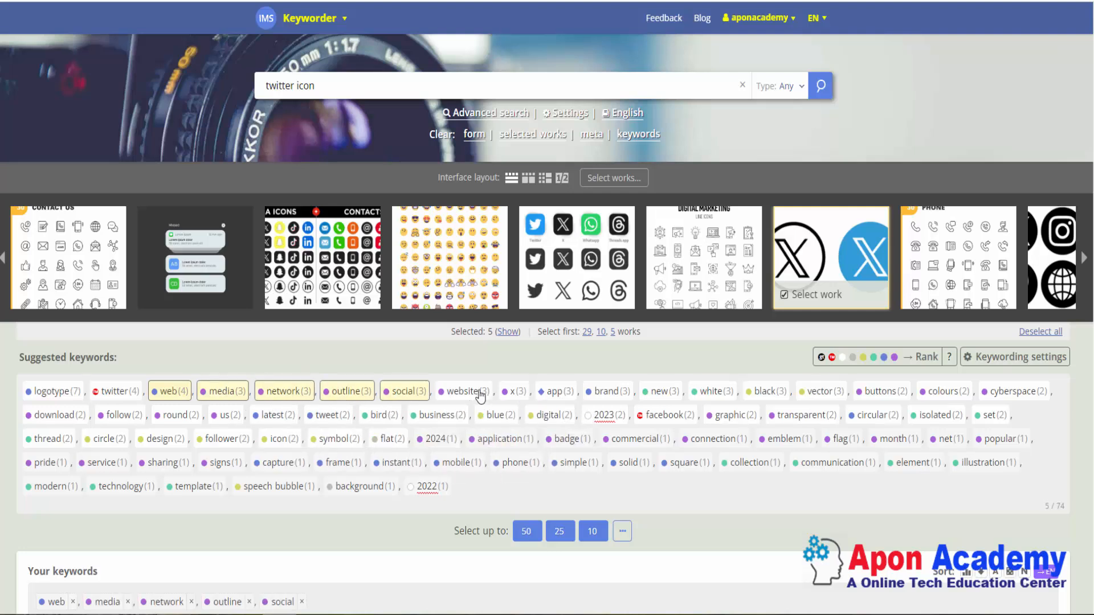
{"action": "left_click", "coordinate": [462, 393]}
{"action": "left_click", "coordinate": [517, 393]}
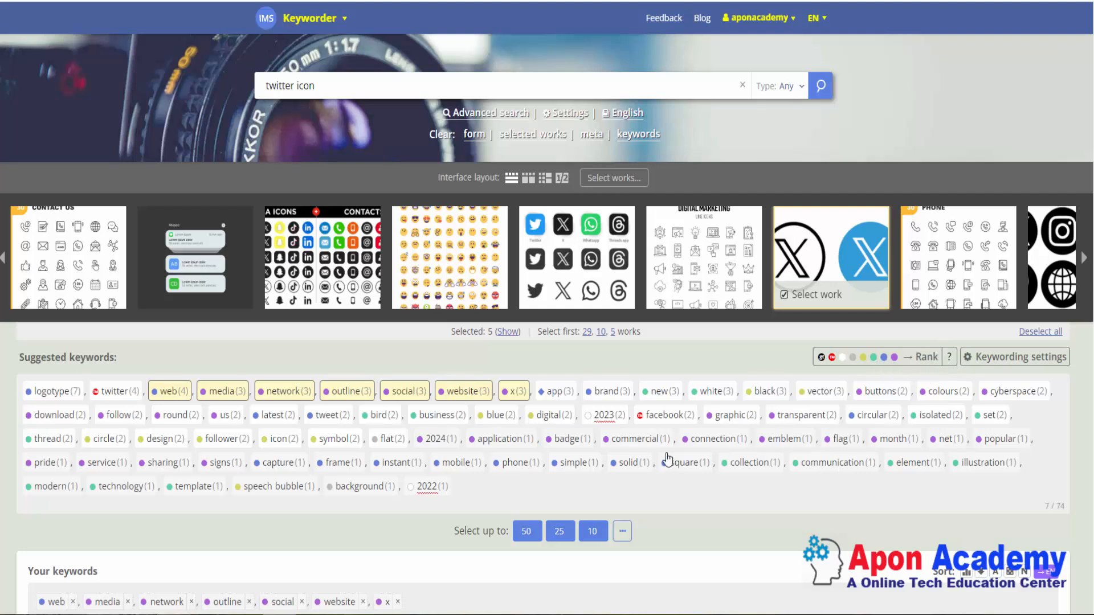
Step: Choose the suggested keywords new, white, black, vector and buttons
{"action": "left_click", "coordinate": [655, 393]}
{"action": "left_click", "coordinate": [715, 399]}
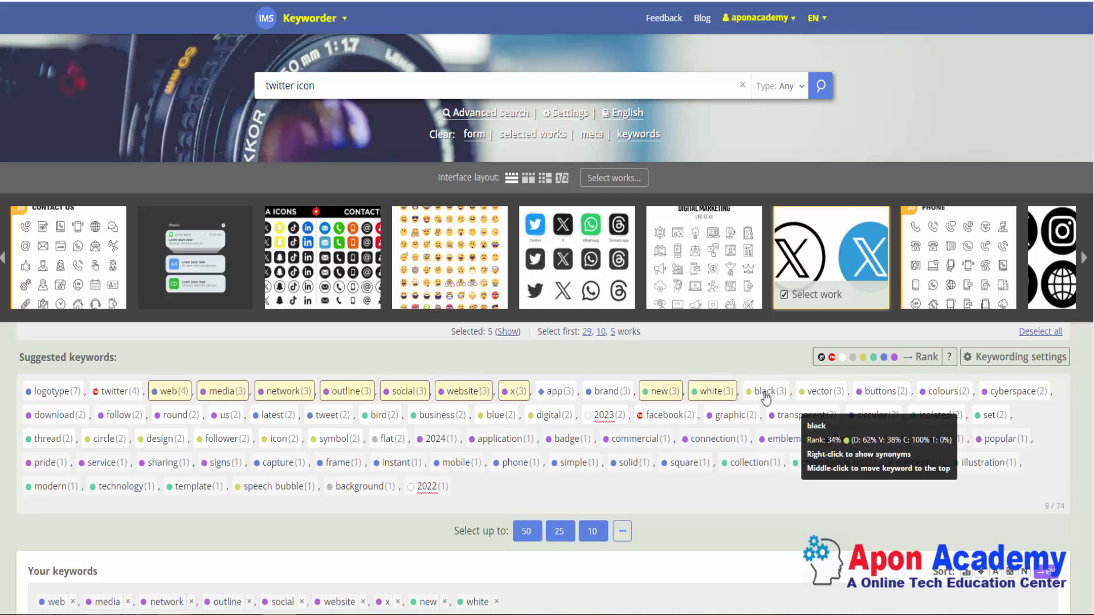
{"action": "left_click", "coordinate": [768, 393]}
{"action": "left_click", "coordinate": [820, 393]}
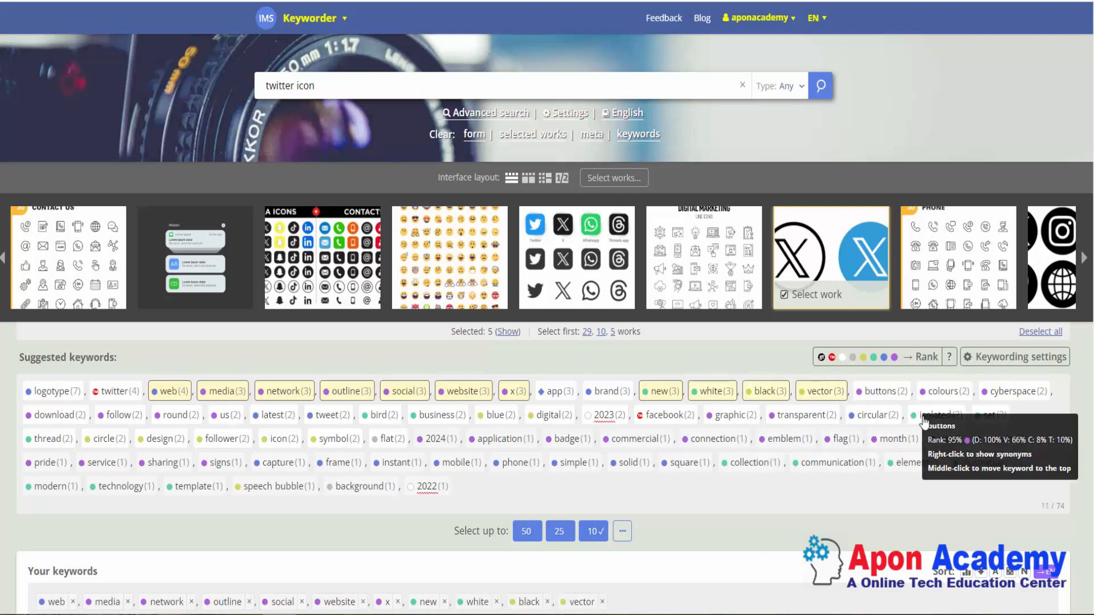
{"action": "left_click", "coordinate": [883, 393]}
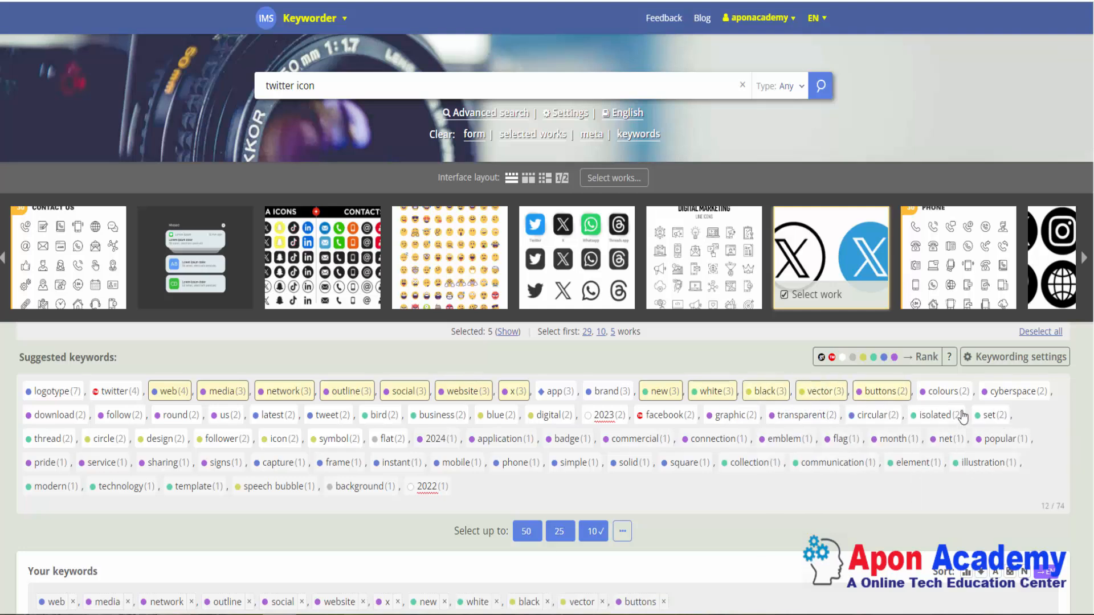
Step: Choose set, isolated, circular, transparent, graphic, business and other fitting suggestions such as download, circle, design, symbol, modern and technology
{"action": "left_click", "coordinate": [992, 416]}
{"action": "left_click", "coordinate": [941, 422]}
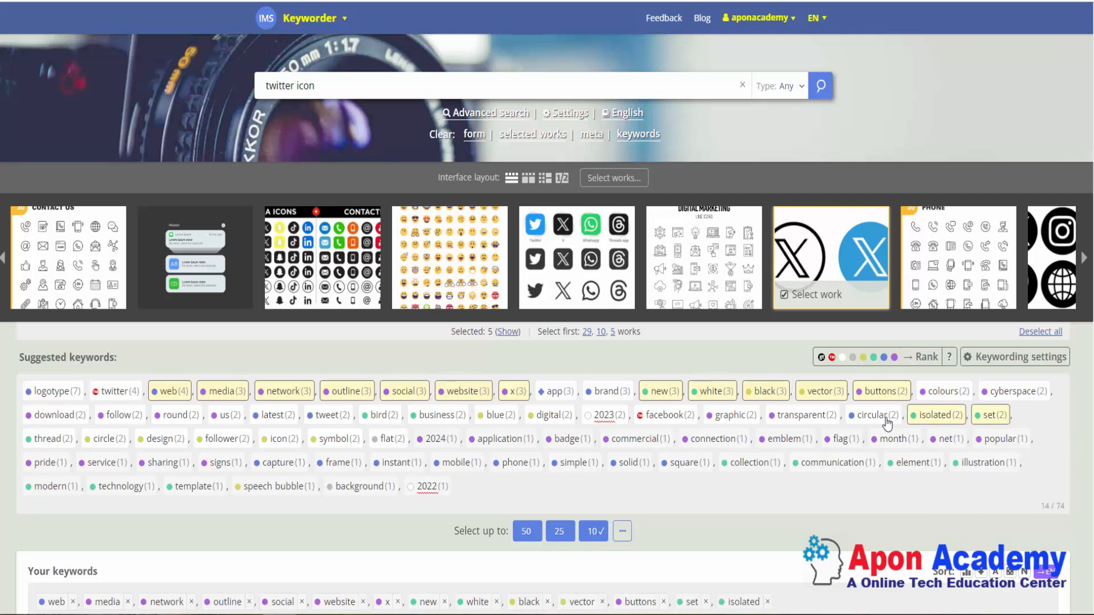
{"action": "left_click", "coordinate": [870, 423]}
{"action": "left_click", "coordinate": [819, 417]}
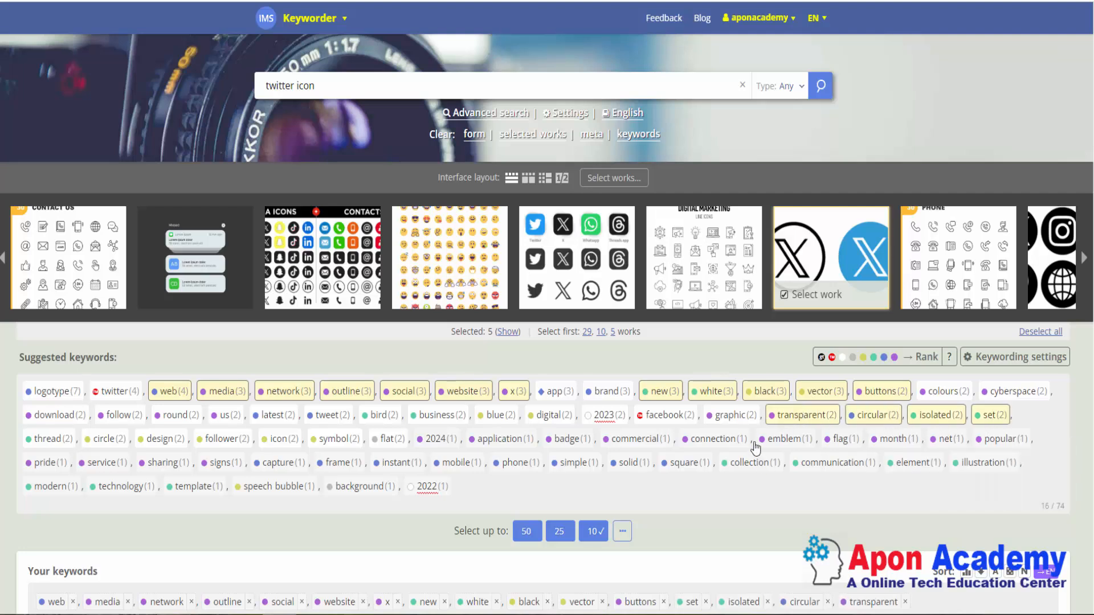
{"action": "left_click", "coordinate": [722, 420]}
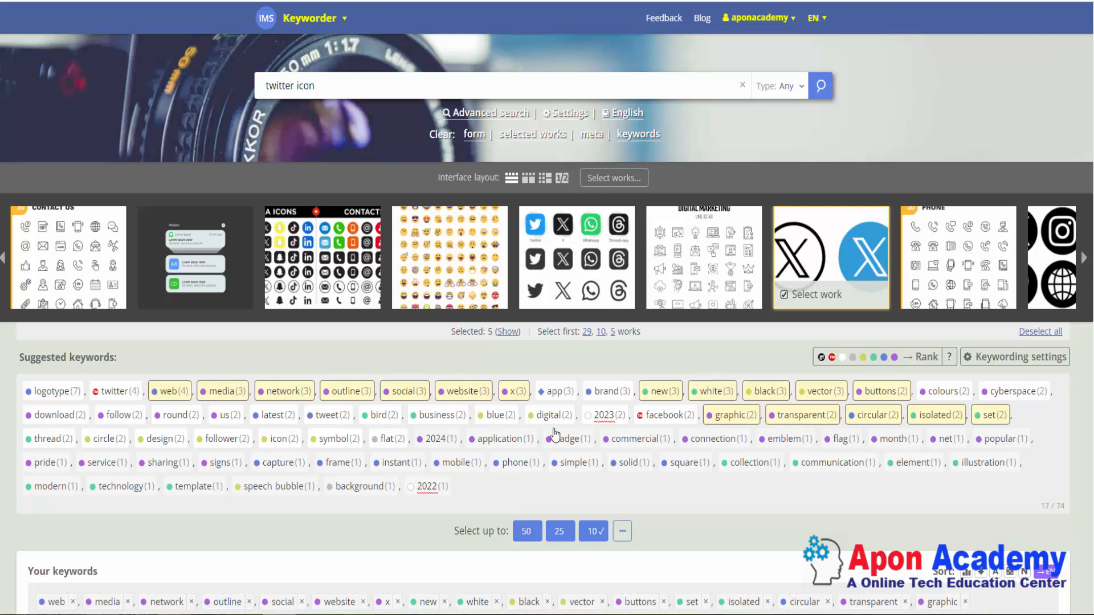
{"action": "left_click", "coordinate": [429, 419]}
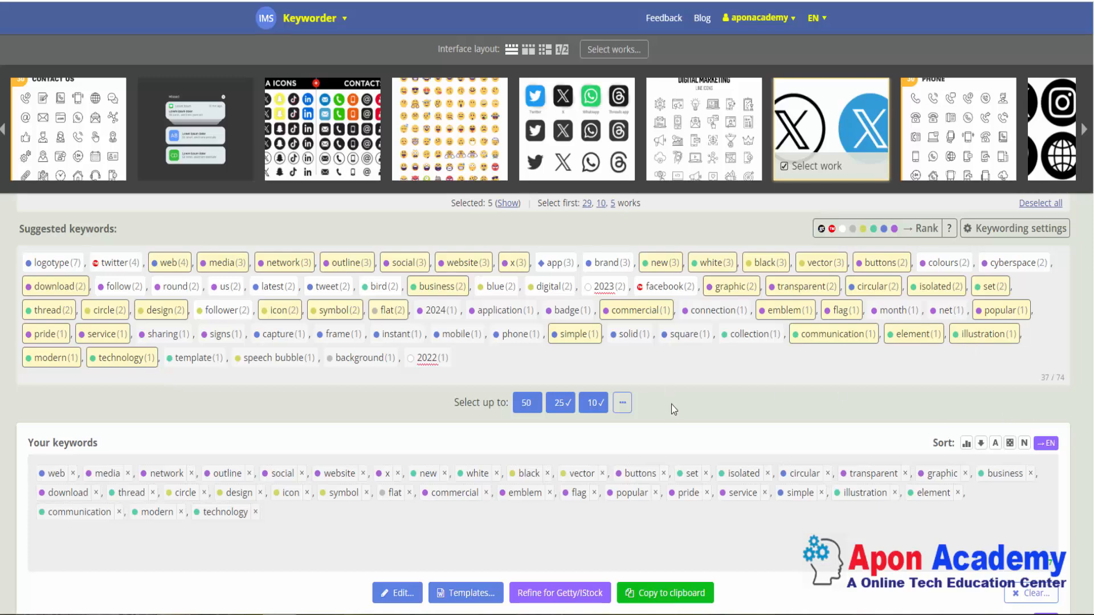
Step: Copy the collected keyword list and enter it as the artwork's secondary keywords in Pngtree
{"action": "scroll", "coordinate": [667, 484], "scroll_direction": "down", "scroll_amount": 2}
{"action": "left_click", "coordinate": [668, 471]}
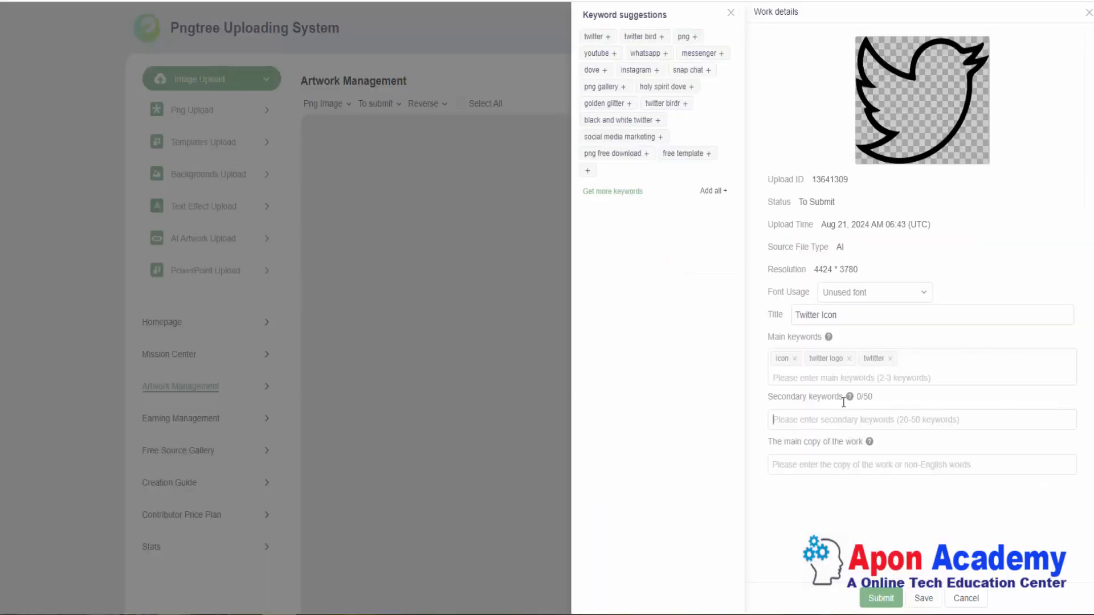
{"action": "key", "text": "ctrl+v"}
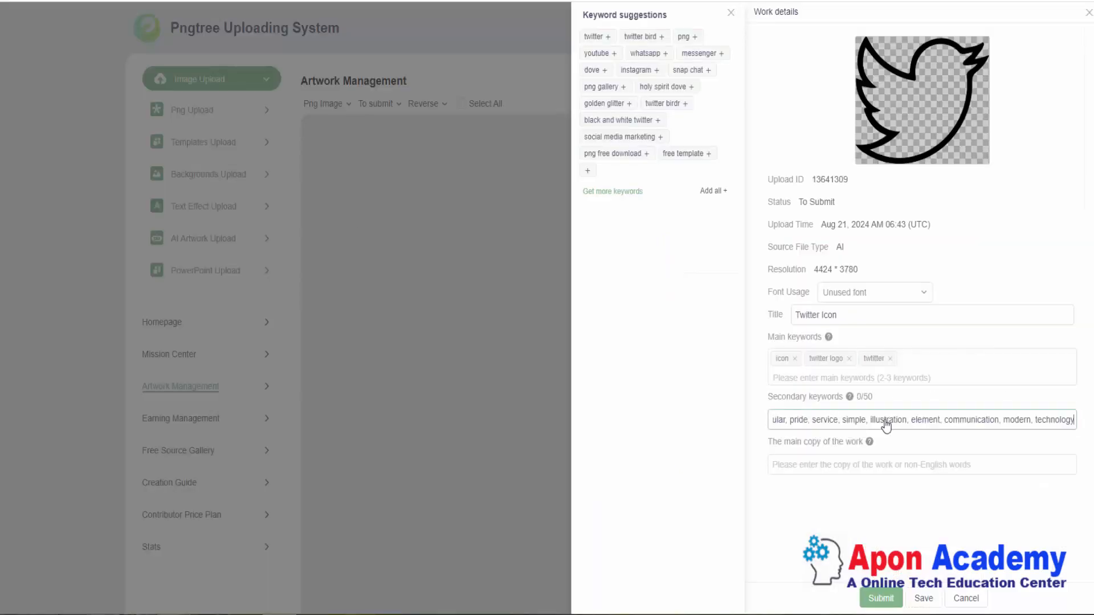
{"action": "key", "text": "Return"}
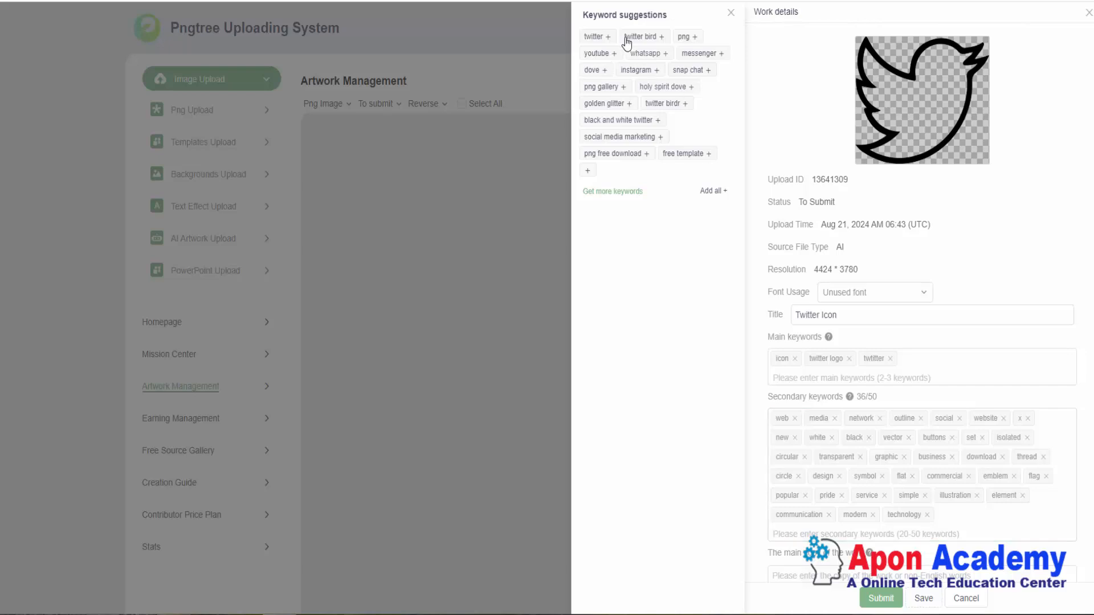
Step: Add the suggested keywords twitter, twitter bird, png, youtube, twitter birdr and free template, and try to submit the artwork
{"action": "left_click", "coordinate": [593, 38]}
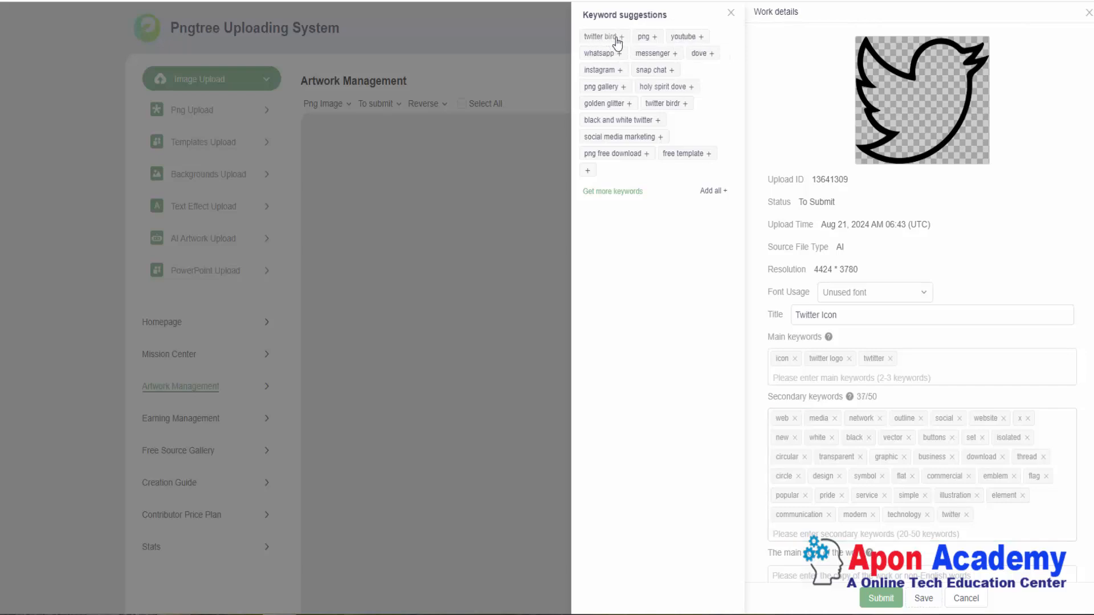
{"action": "left_click", "coordinate": [600, 39]}
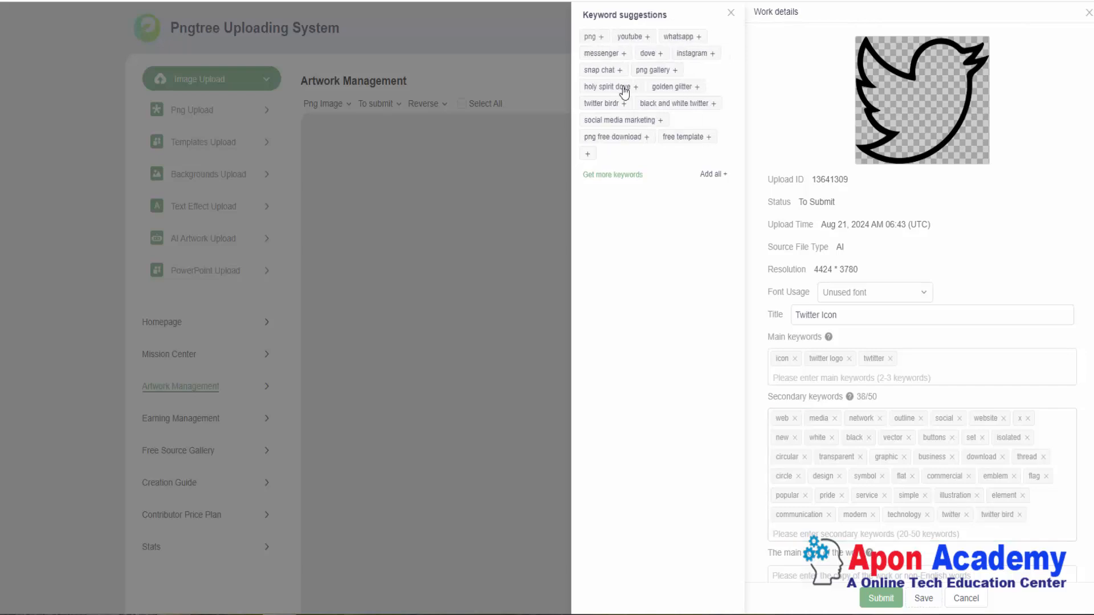
{"action": "left_click", "coordinate": [591, 38]}
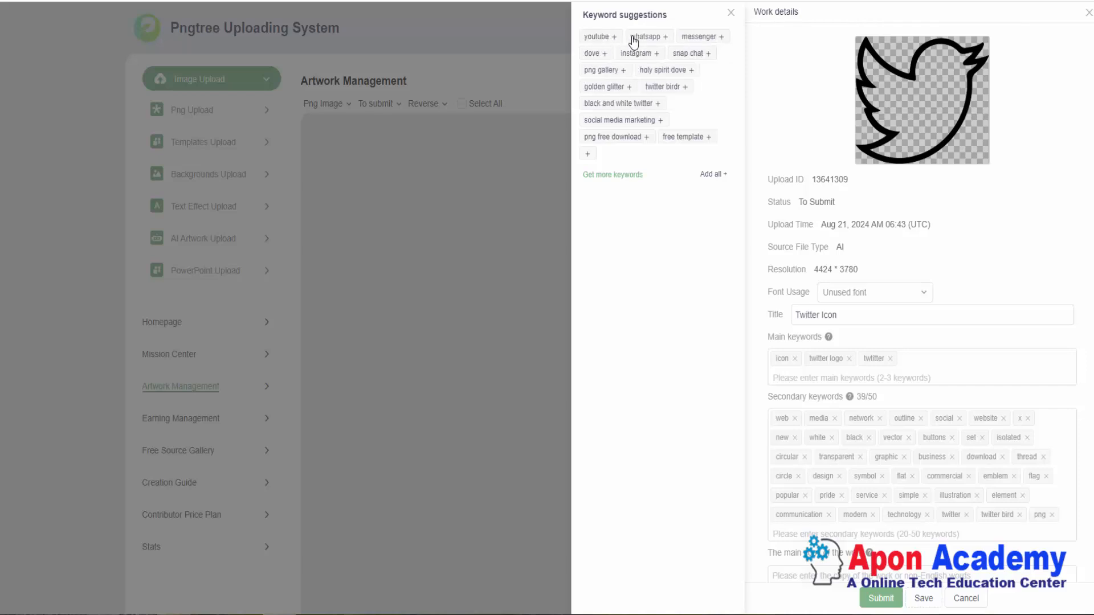
{"action": "left_click", "coordinate": [597, 39]}
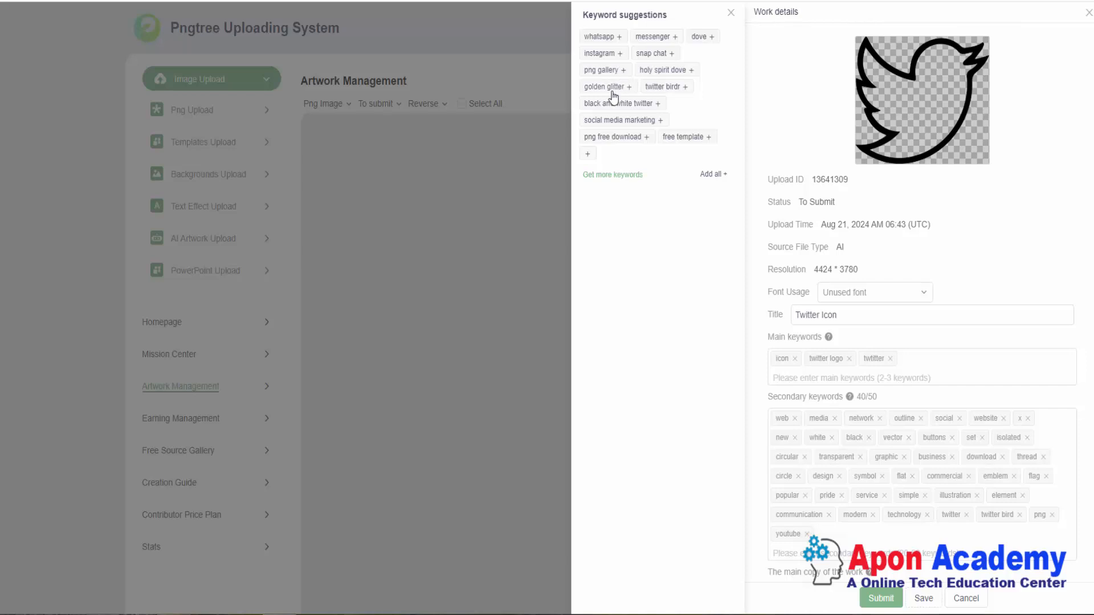
{"action": "left_click", "coordinate": [672, 89]}
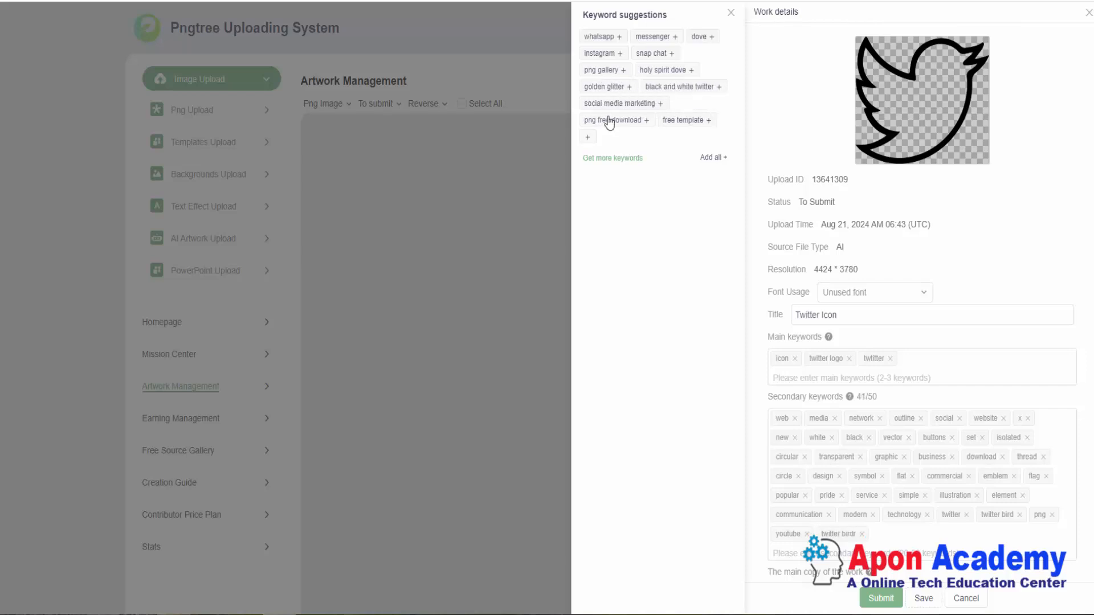
{"action": "left_click", "coordinate": [664, 121]}
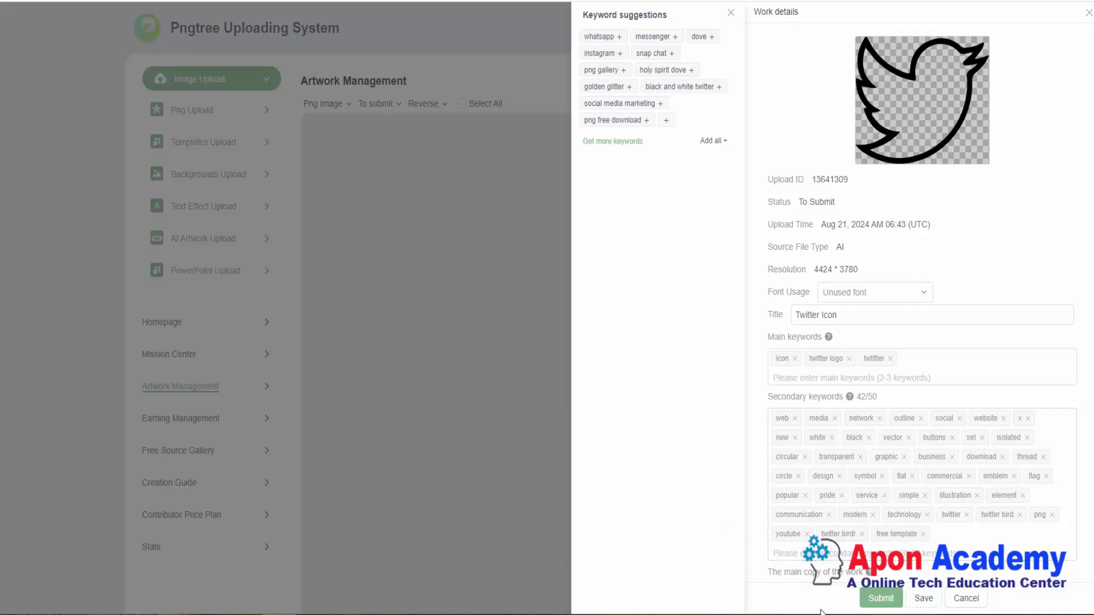
{"action": "left_click", "coordinate": [883, 600]}
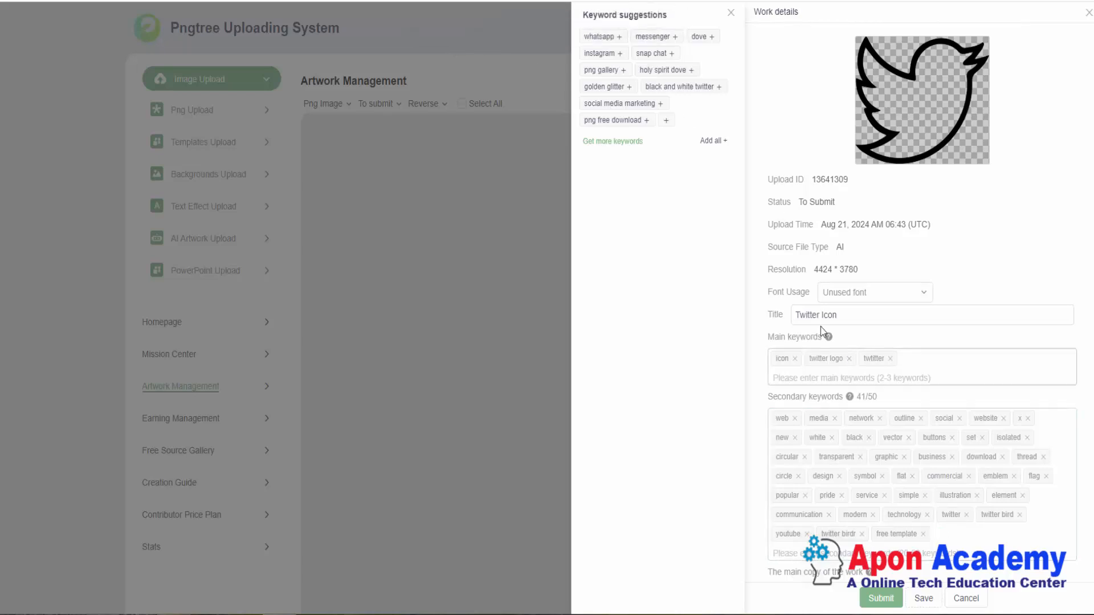
Step: Clear all secondary keywords and enter the keyword list copied from IMS Keyworder again
{"action": "scroll", "coordinate": [940, 504], "scroll_direction": "down", "scroll_amount": 1}
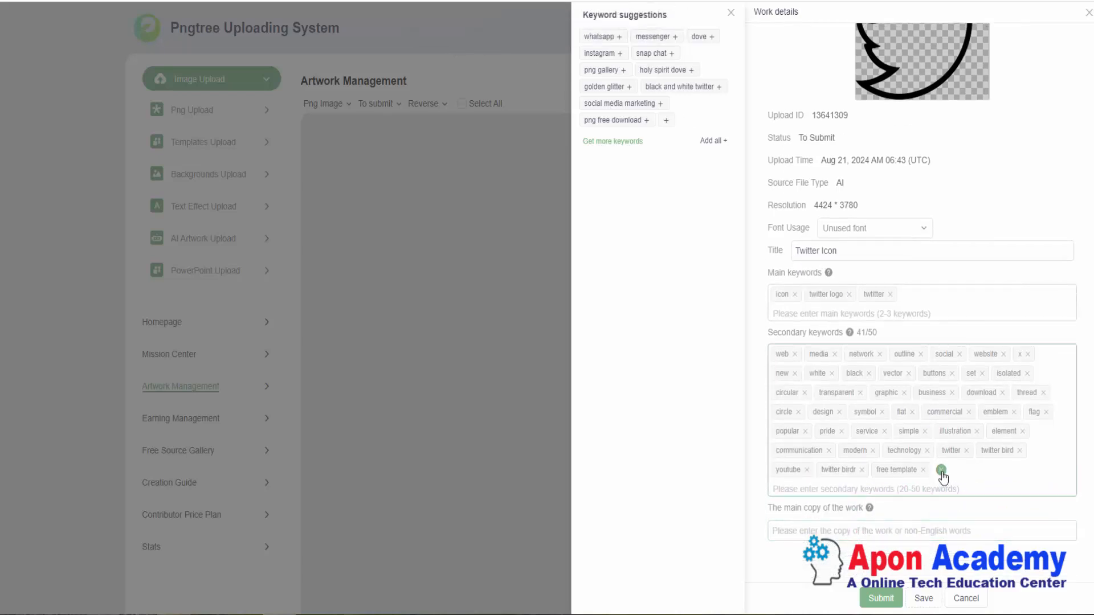
{"action": "left_click", "coordinate": [947, 474]}
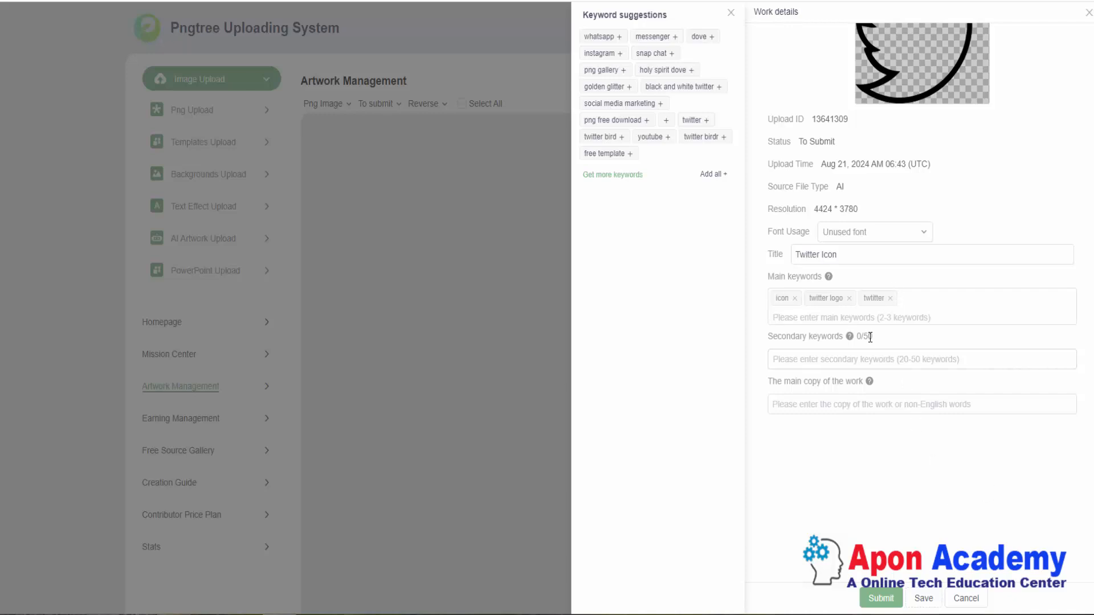
{"action": "left_click", "coordinate": [920, 363]}
{"action": "key", "text": "ctrl+v"}
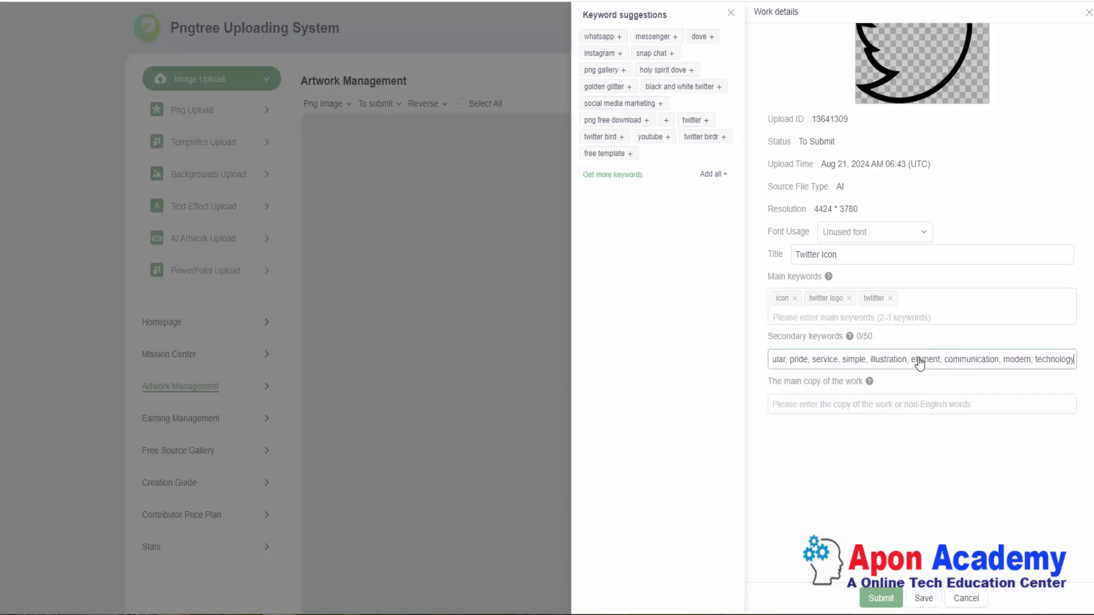
{"action": "key", "text": "Return"}
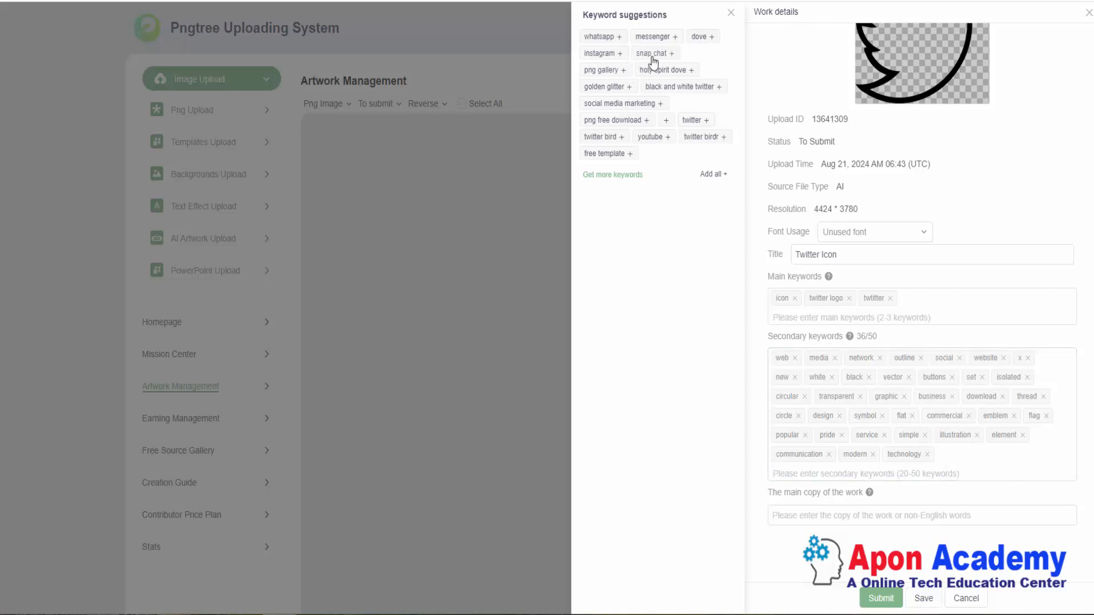
Step: Add the suggested keywords twitter, twitter bird and twitter birdr to the secondary keywords
{"action": "left_click", "coordinate": [700, 121]}
{"action": "left_click", "coordinate": [699, 122]}
{"action": "left_click", "coordinate": [593, 139]}
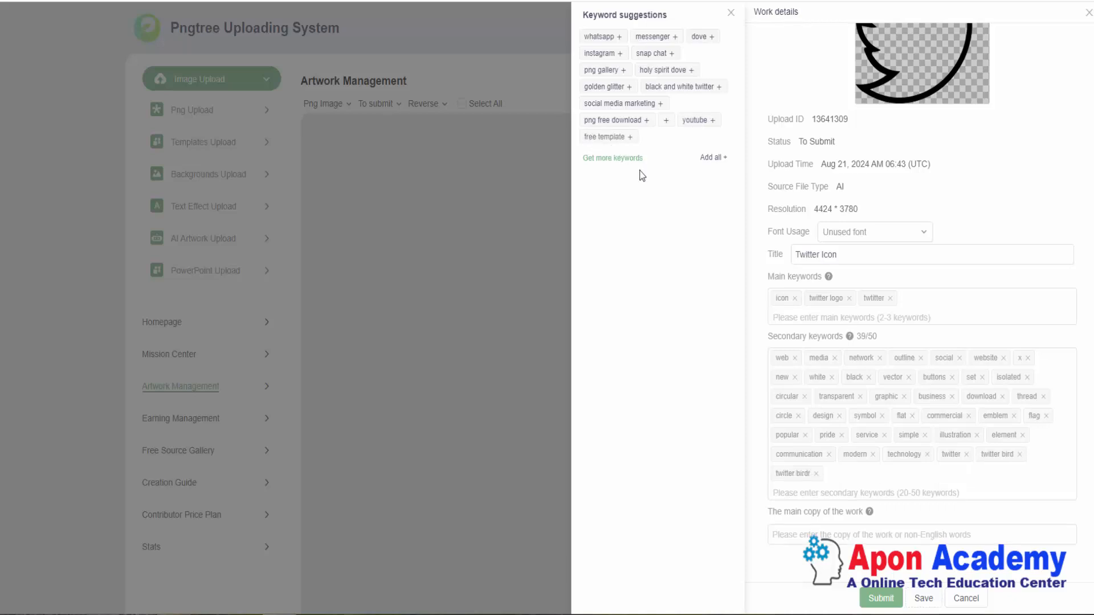
Step: Reuse the copied title to enter "Twitter Icon vector illustration" as the main copy of the work, and submit the artwork
{"action": "left_click", "coordinate": [866, 540]}
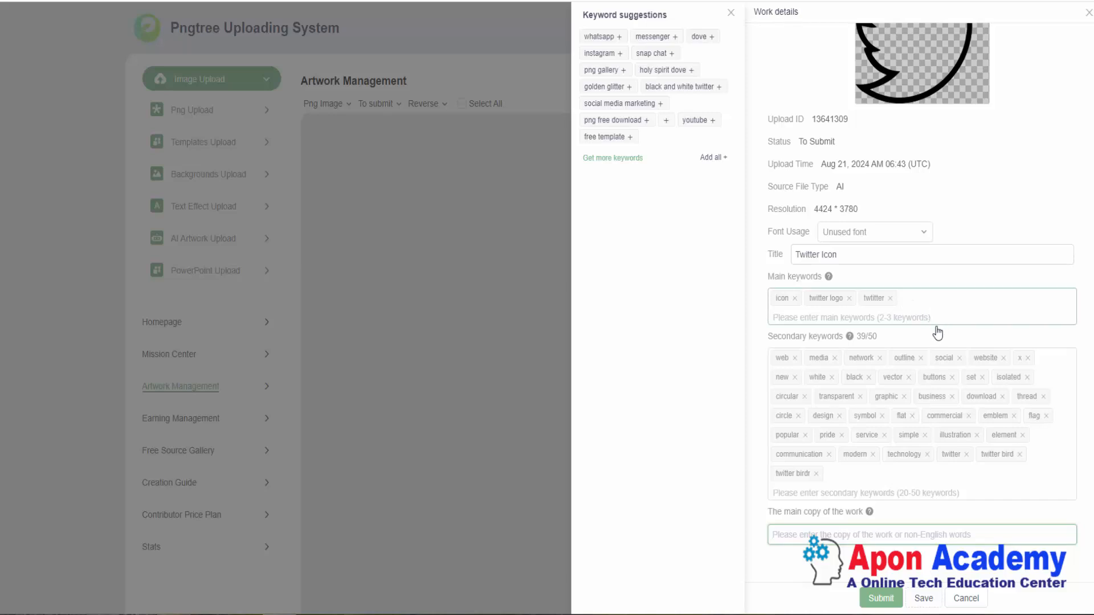
{"action": "left_click_drag", "start_coordinate": [865, 257], "coordinate": [759, 265]}
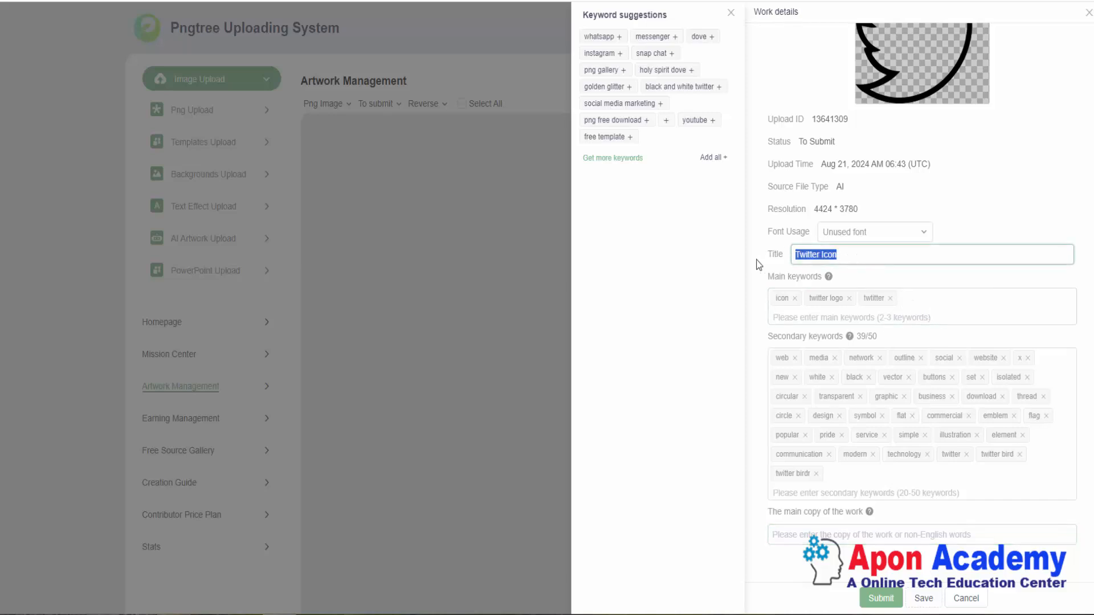
{"action": "key", "text": "ctrl+c"}
{"action": "left_click", "coordinate": [885, 532]}
{"action": "key", "text": "ctrl+v"}
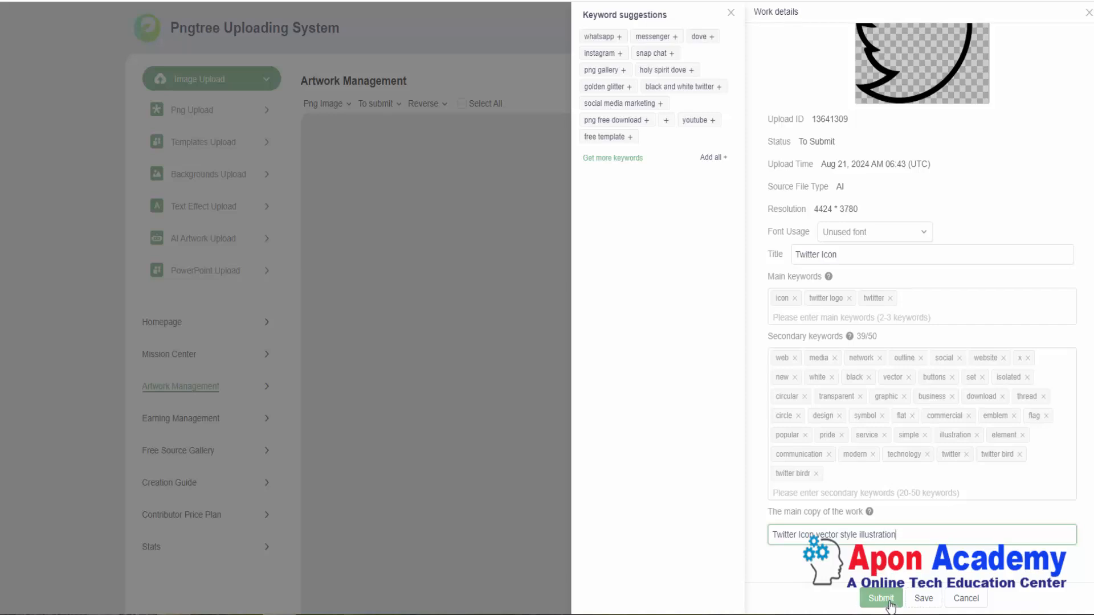
{"action": "left_click", "coordinate": [925, 599]}
{"action": "left_click", "coordinate": [881, 598]}
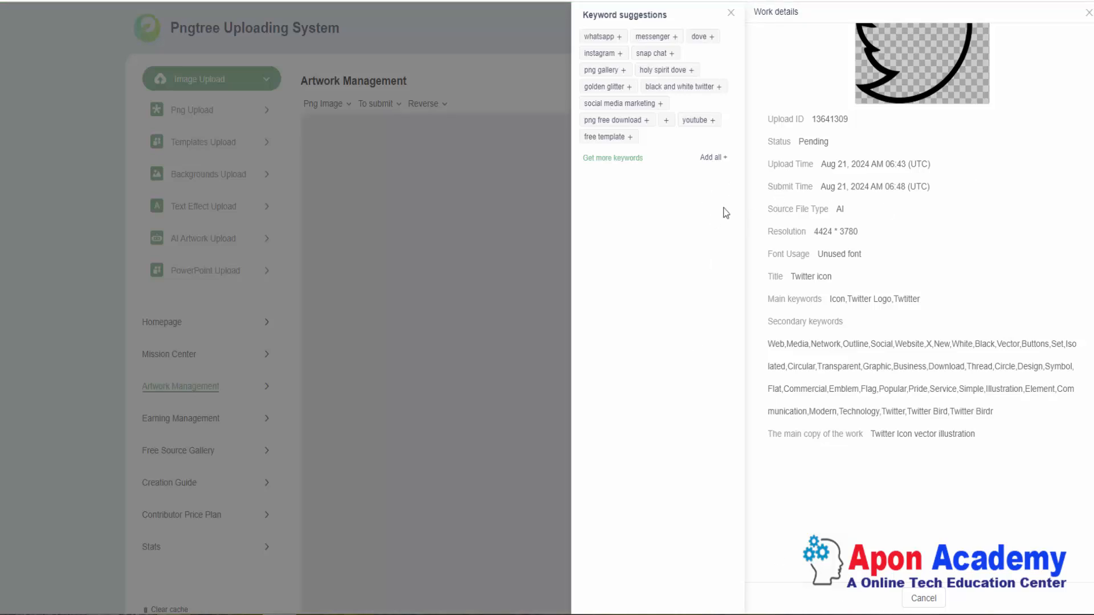
Step: Close the keyword suggestions and work details, and filter the PNG images in Artwork Management by Pending status
{"action": "left_click", "coordinate": [731, 14]}
{"action": "left_click", "coordinate": [1088, 12]}
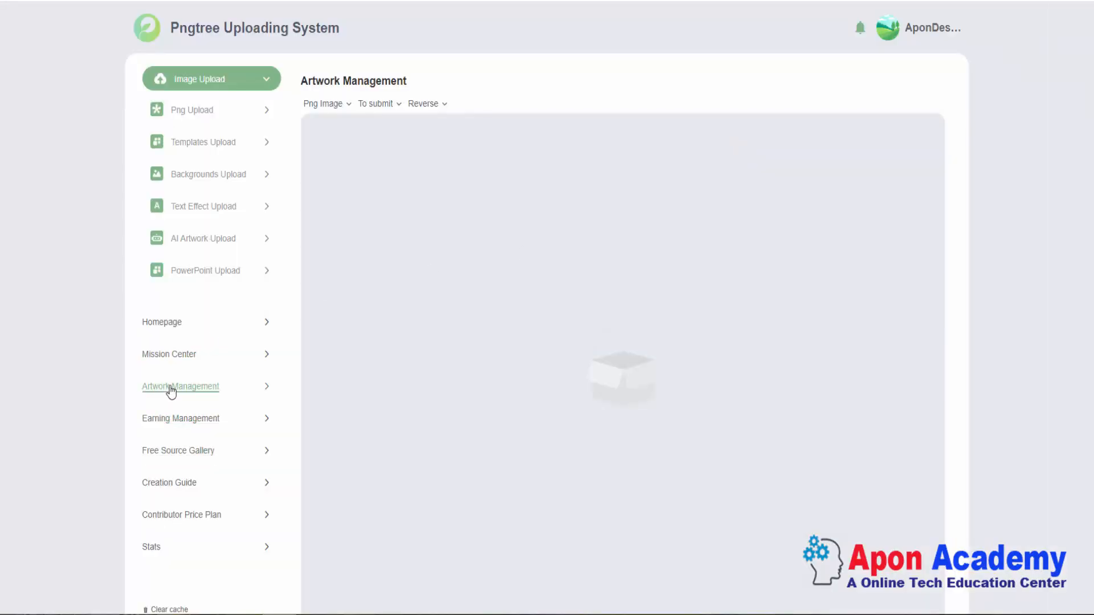
{"action": "left_click", "coordinate": [398, 105]}
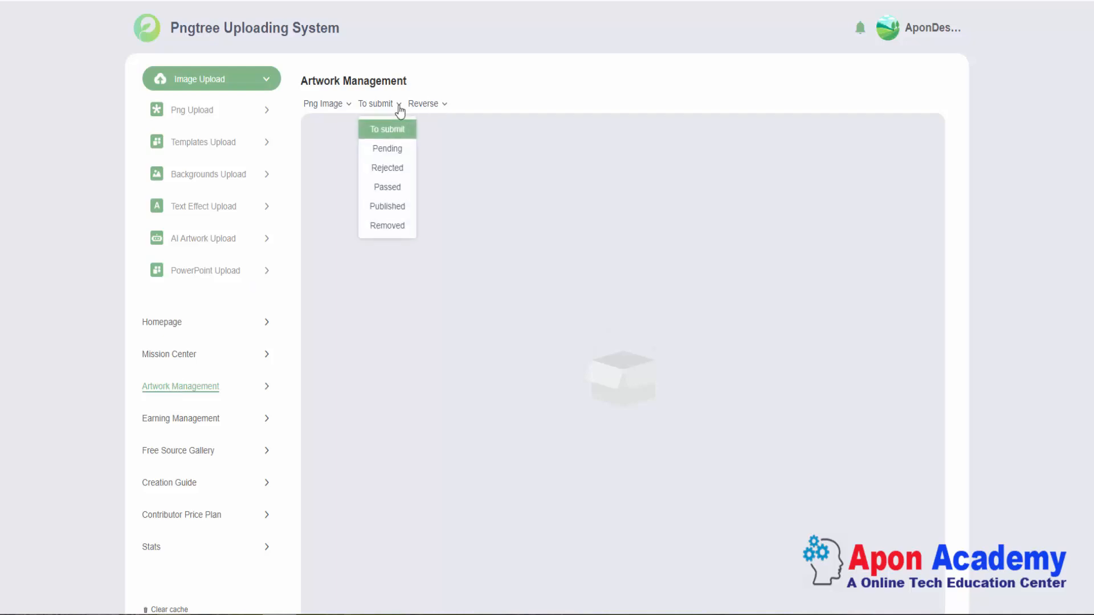
{"action": "left_click", "coordinate": [387, 150]}
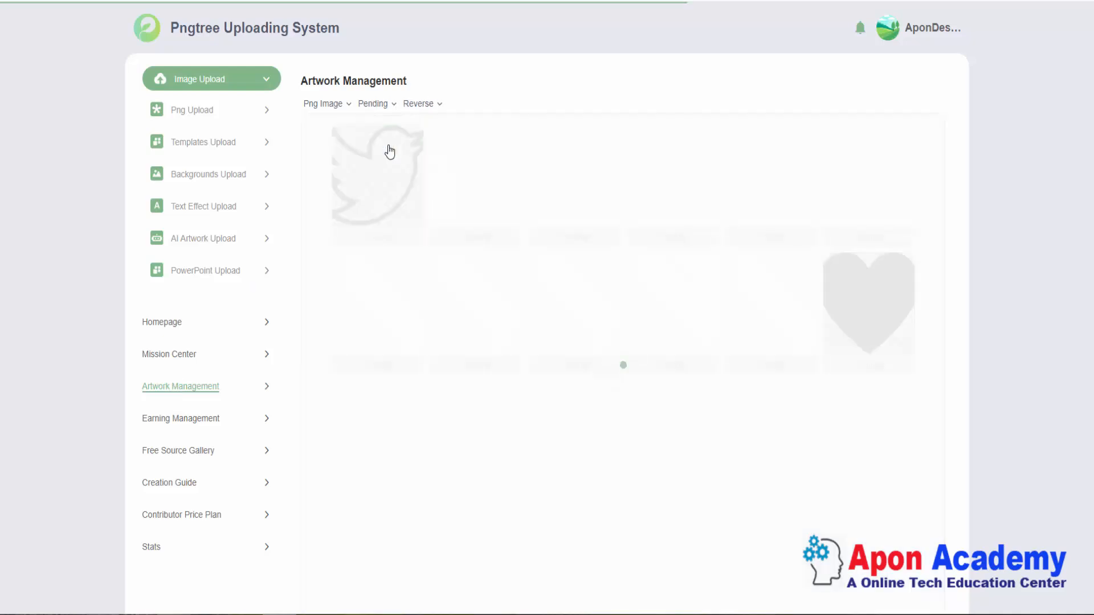